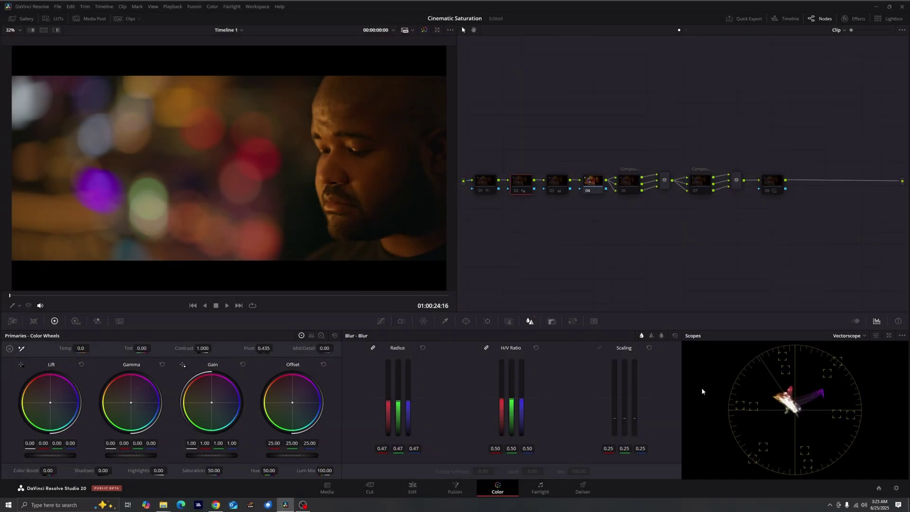
# Look over the project settings without changing them, then show the clip's Camera Raw settings.
pyautogui.click(58, 6)
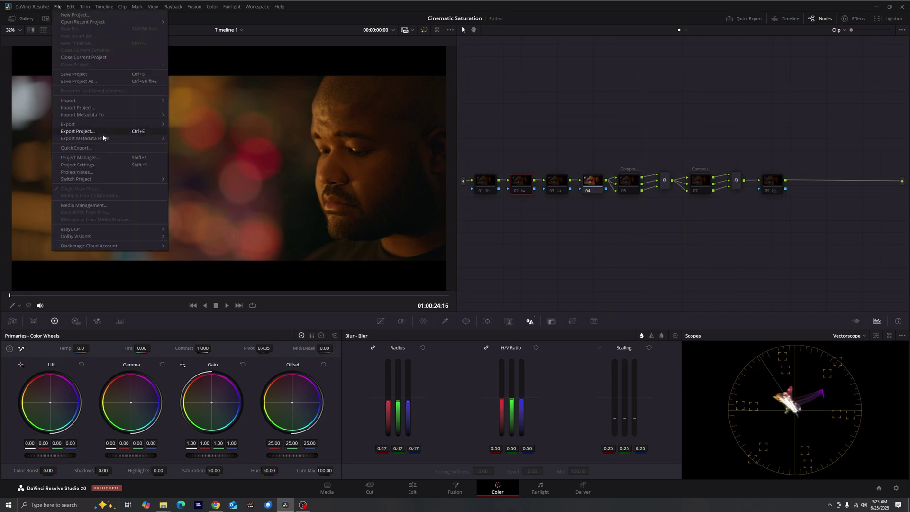
pyautogui.click(74, 165)
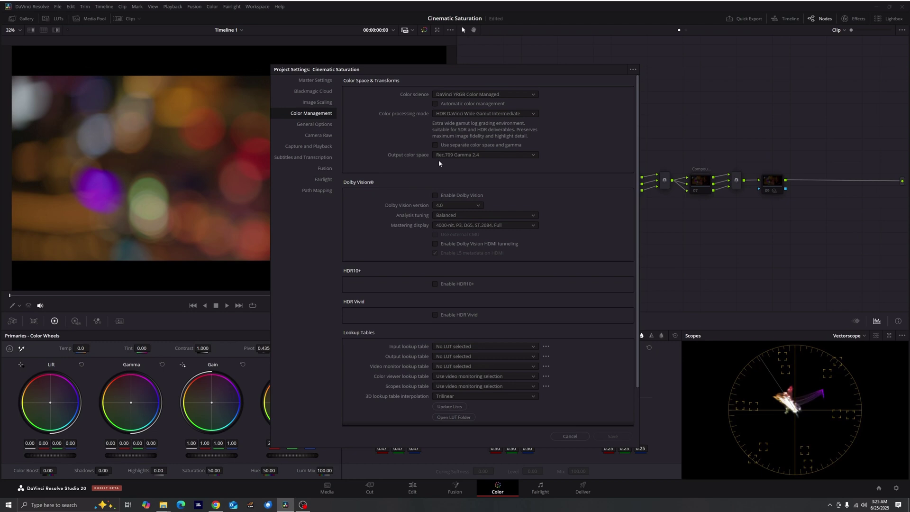
pyautogui.click(570, 436)
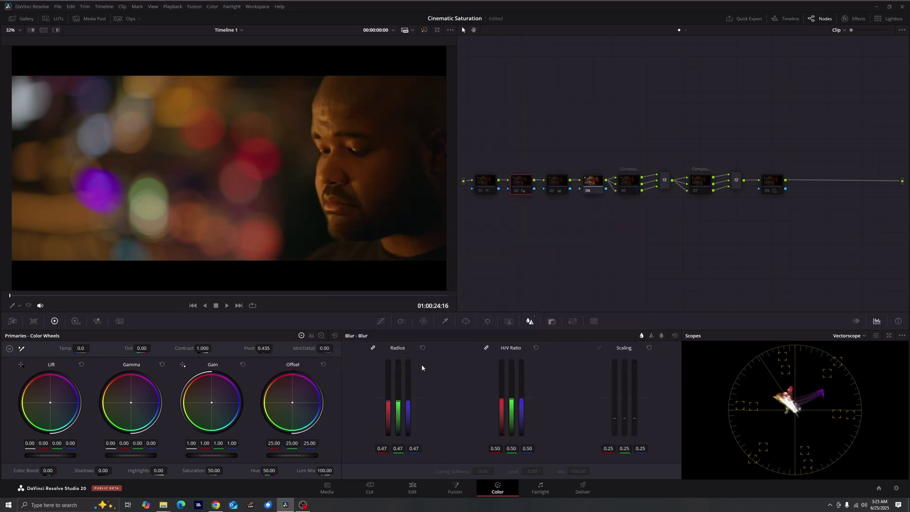
pyautogui.click(12, 320)
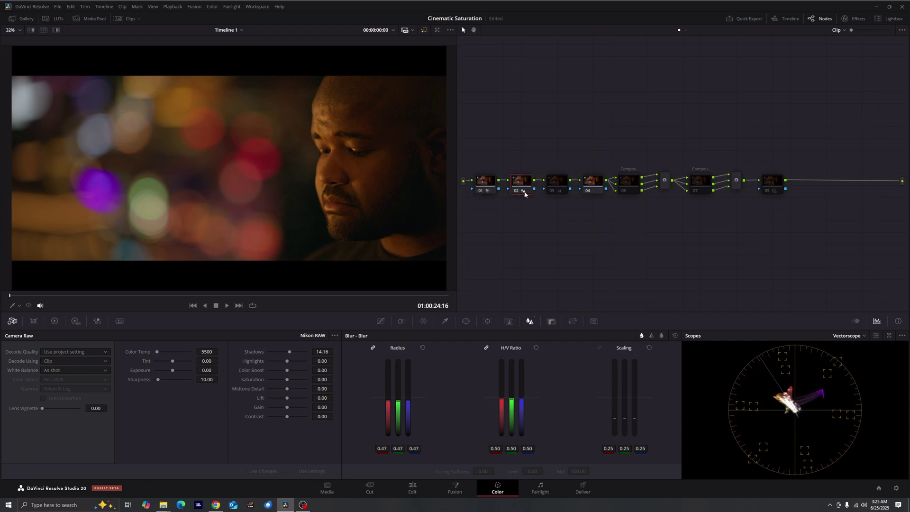
# Re-enable nodes 03, 05 and 07, then append serial nodes 10–12 after node 09.
pyautogui.click(552, 192)
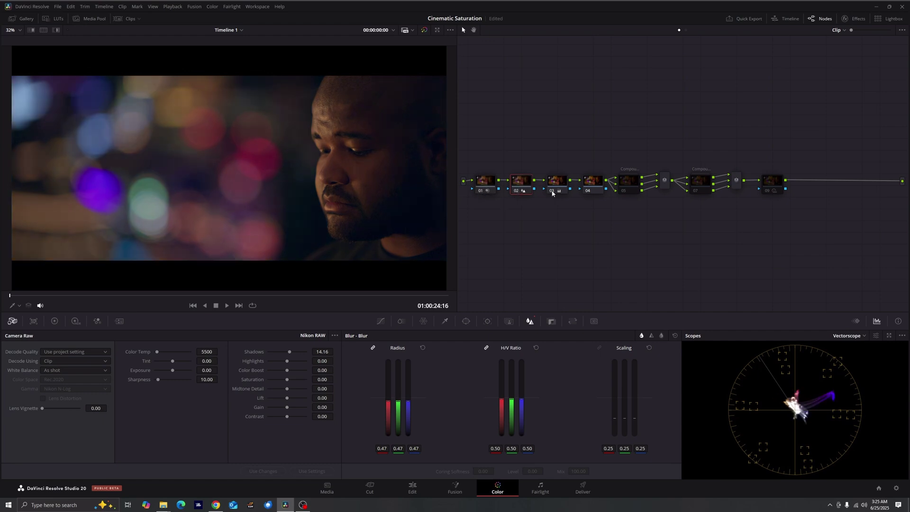
pyautogui.click(625, 195)
pyautogui.click(697, 194)
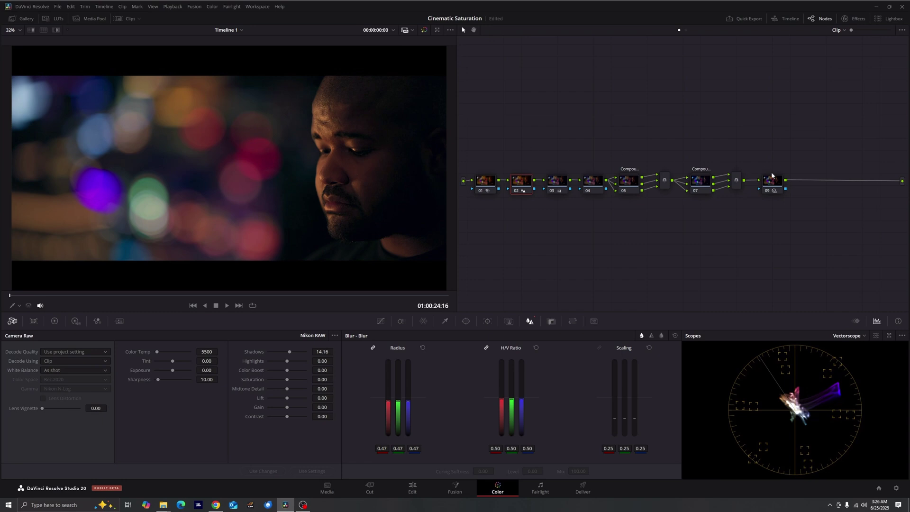
pyautogui.moveTo(771, 176); pyautogui.dragTo(776, 184)
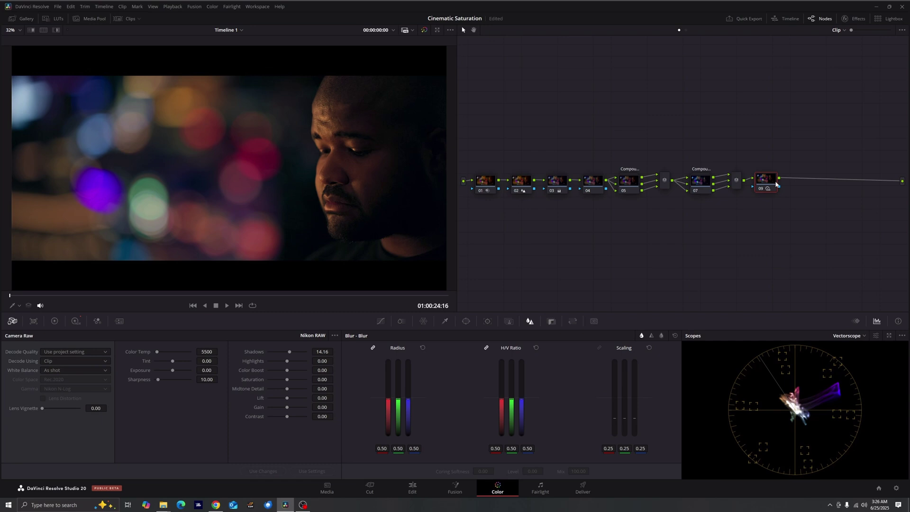
pyautogui.hotkey('alt', 's')
pyautogui.hotkey('alt', 's')
pyautogui.hotkey('alt', 's')
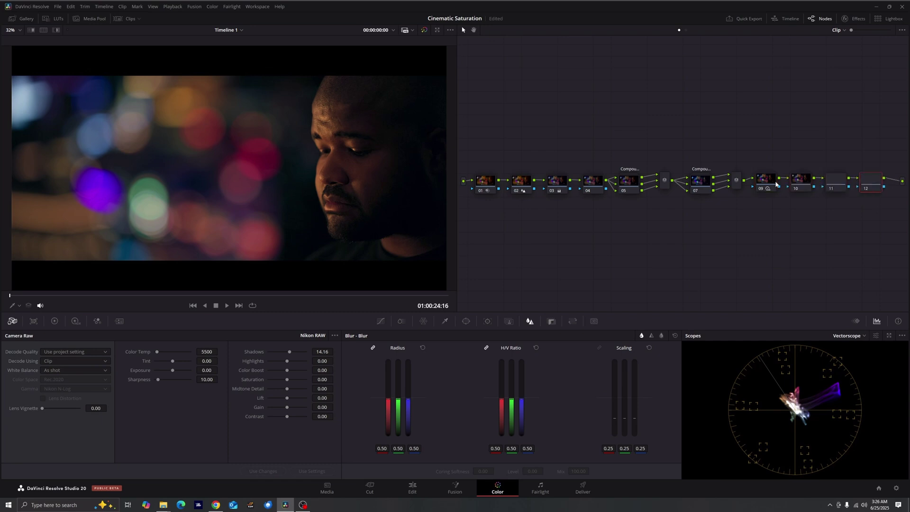
# Put node 10 into the HSL colour space and switch off its Channel 1.
pyautogui.click(798, 179)
pyautogui.rightClick(798, 178)
pyautogui.moveTo(864, 265)
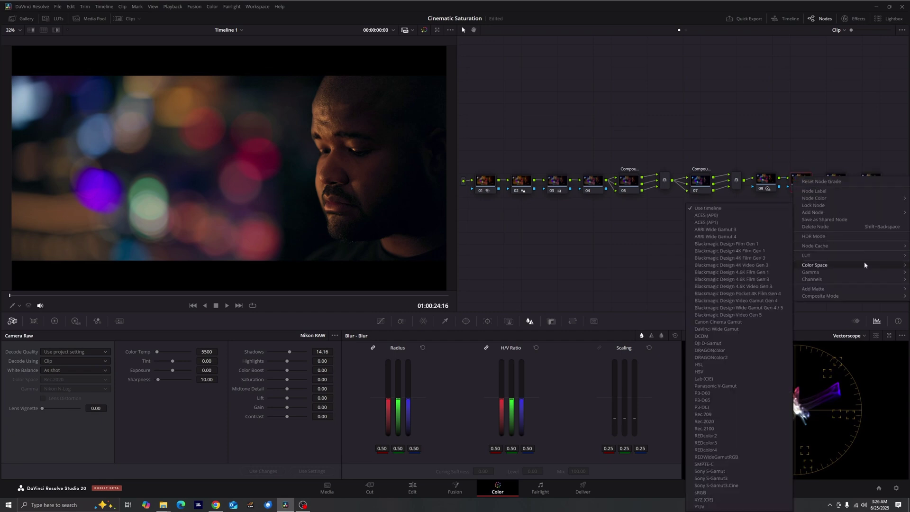
pyautogui.click(735, 358)
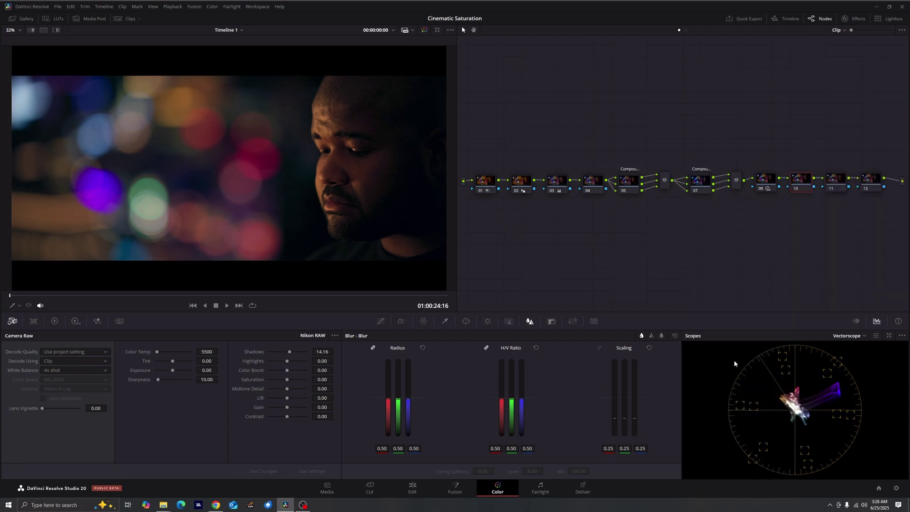
pyautogui.rightClick(806, 186)
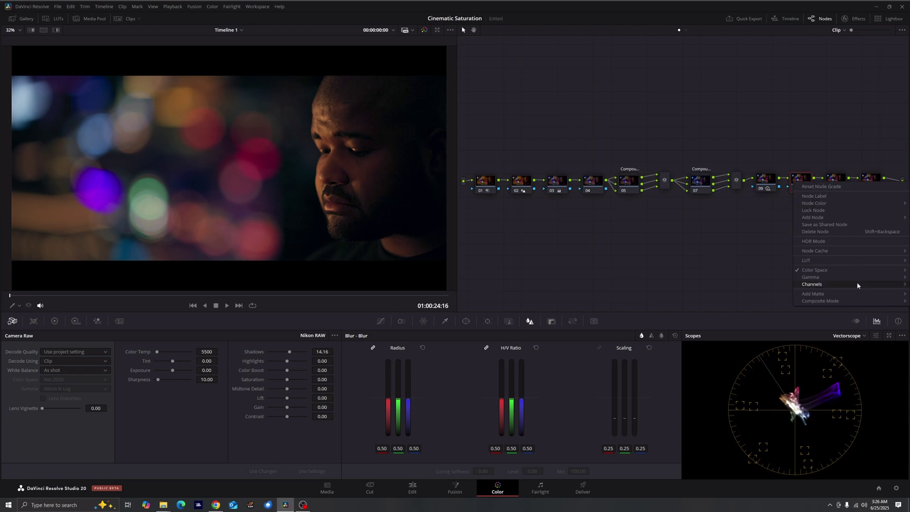
pyautogui.moveTo(857, 283)
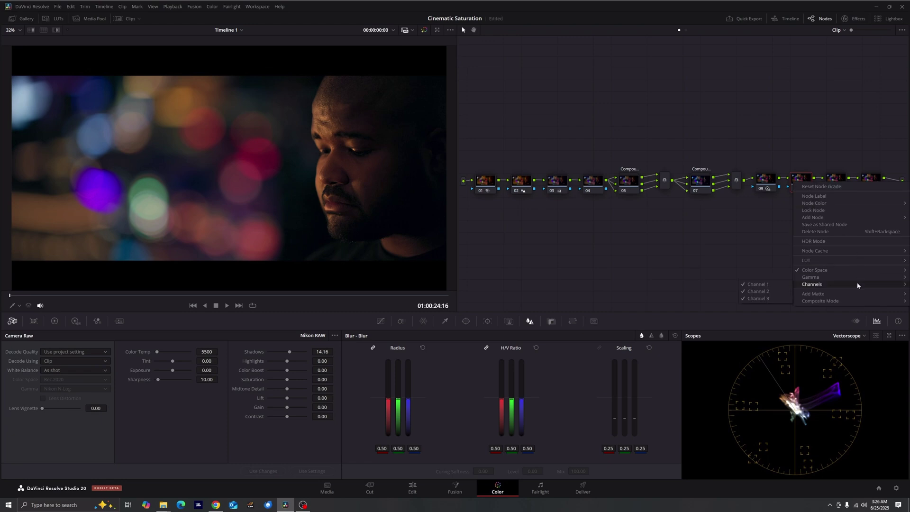
pyautogui.click(780, 286)
pyautogui.rightClick(800, 186)
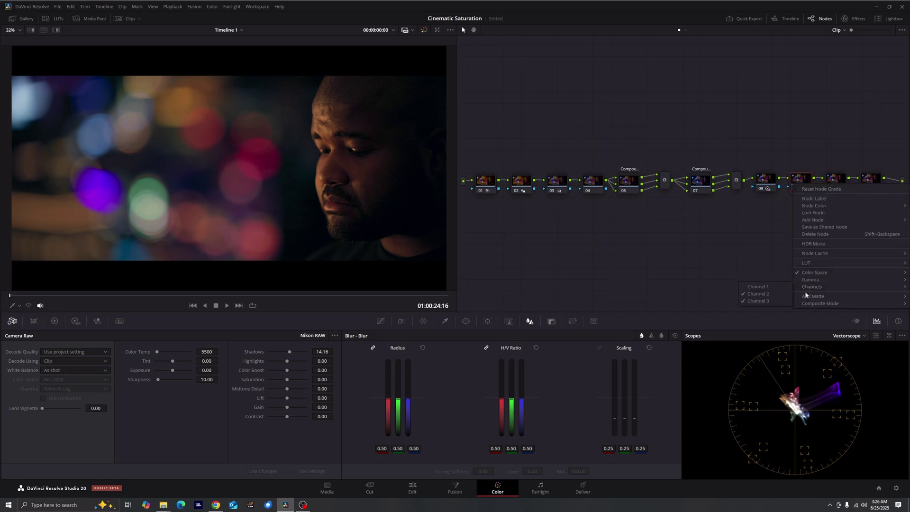
pyautogui.click(780, 304)
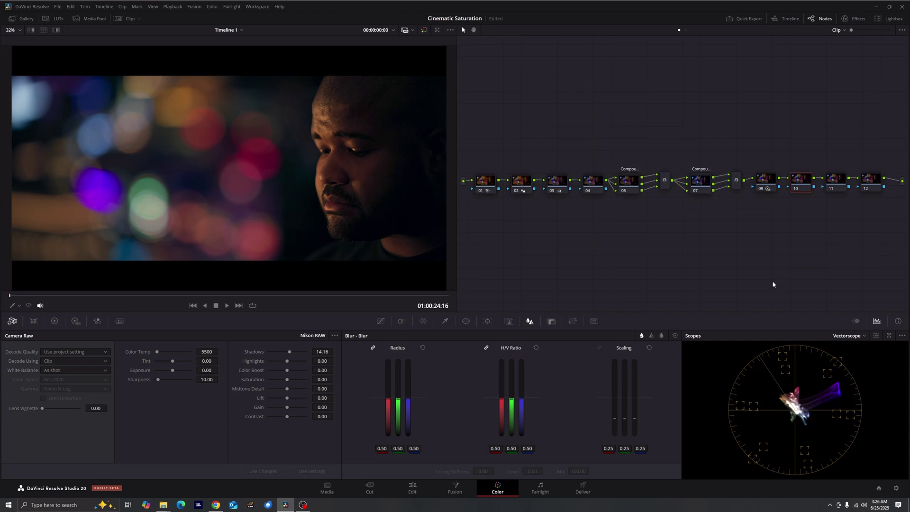
# Switch node 11 to the HSL colour space.
pyautogui.click(835, 180)
pyautogui.click(871, 185)
pyautogui.rightClick(837, 189)
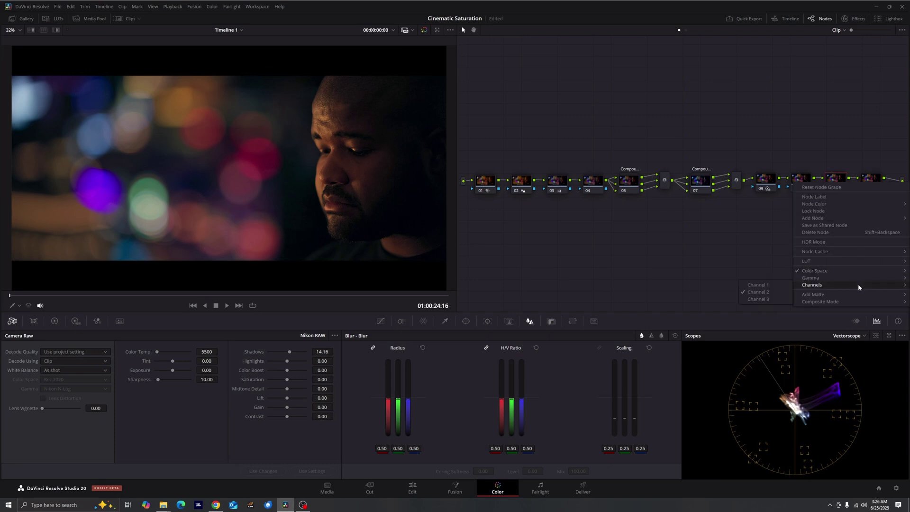
pyautogui.moveTo(860, 273)
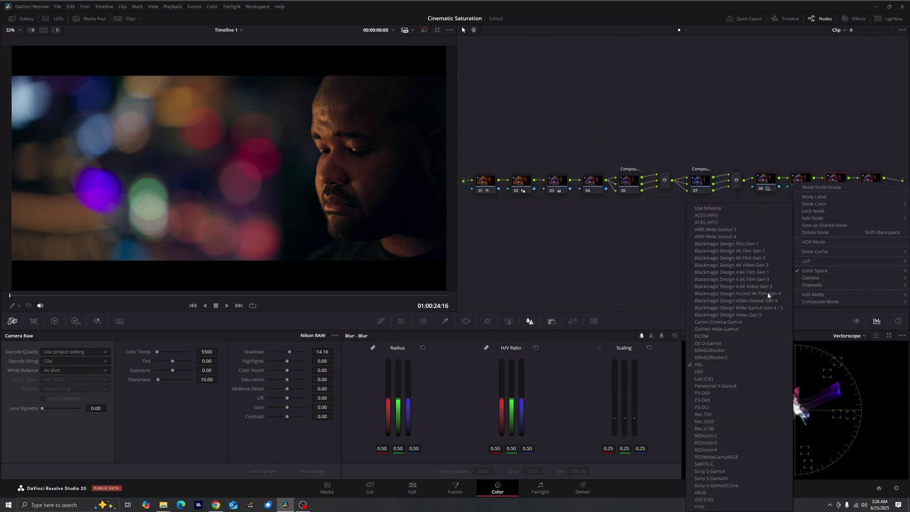
pyautogui.click(718, 352)
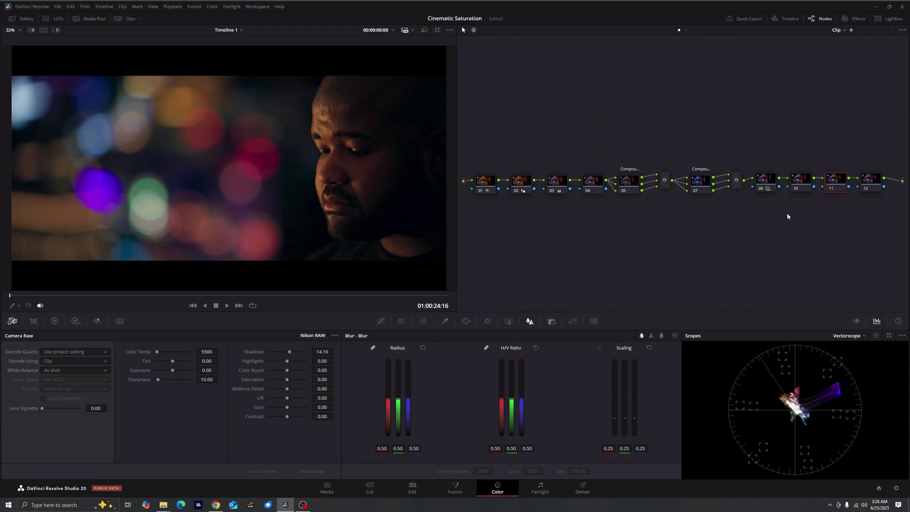
# Lower node 10's Gain to 0.50 on the primary colour wheels.
pyautogui.click(802, 181)
pyautogui.click(55, 322)
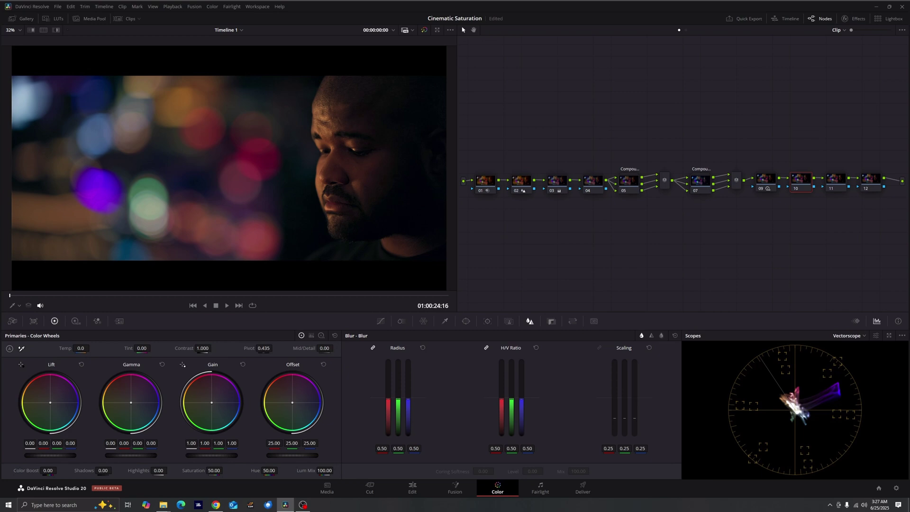
pyautogui.moveTo(212, 455); pyautogui.dragTo(140, 455)
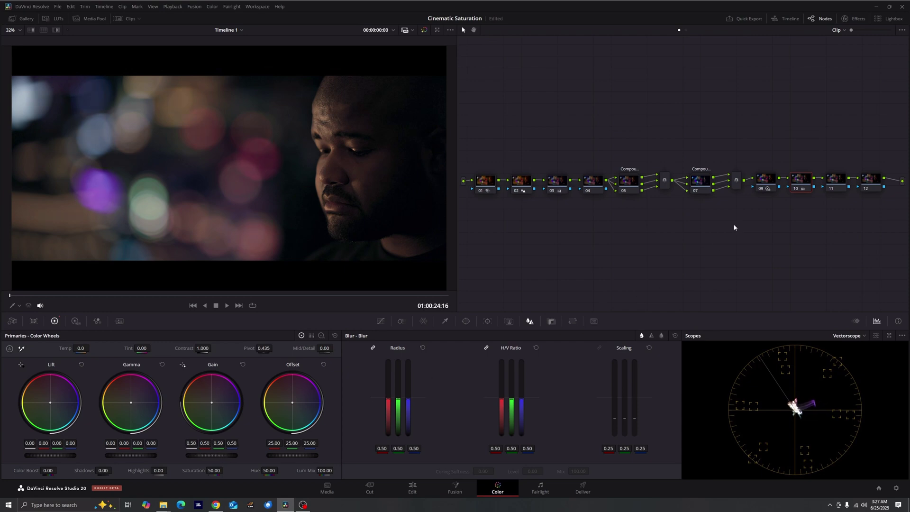
# Boost node 11's Gain to 2.21, bring node 12's Gain to 0.87, and select nodes 10–12.
pyautogui.click(835, 182)
pyautogui.moveTo(212, 455); pyautogui.dragTo(247, 455)
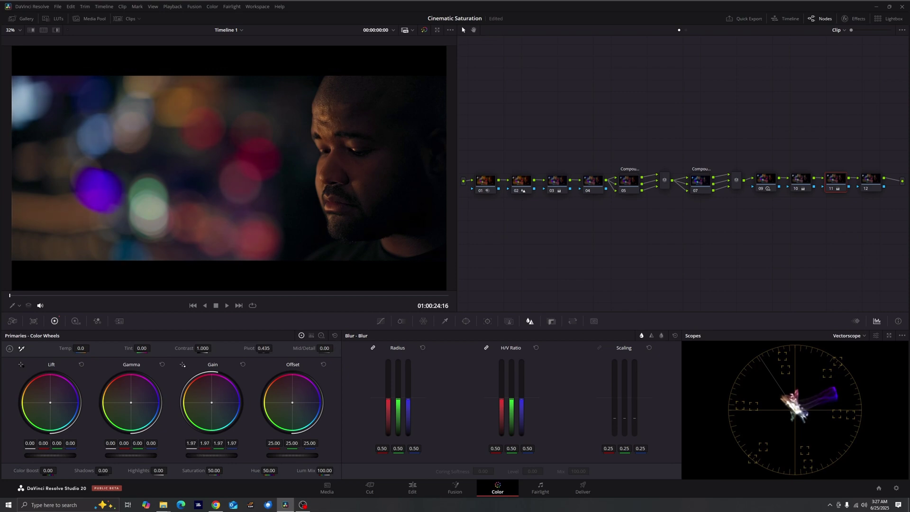
pyautogui.moveTo(249, 455); pyautogui.dragTo(250, 455)
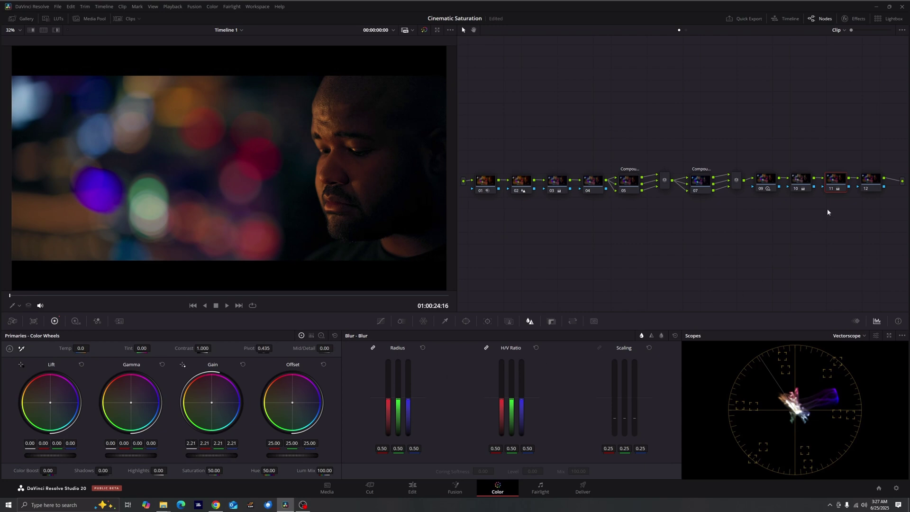
pyautogui.click(876, 181)
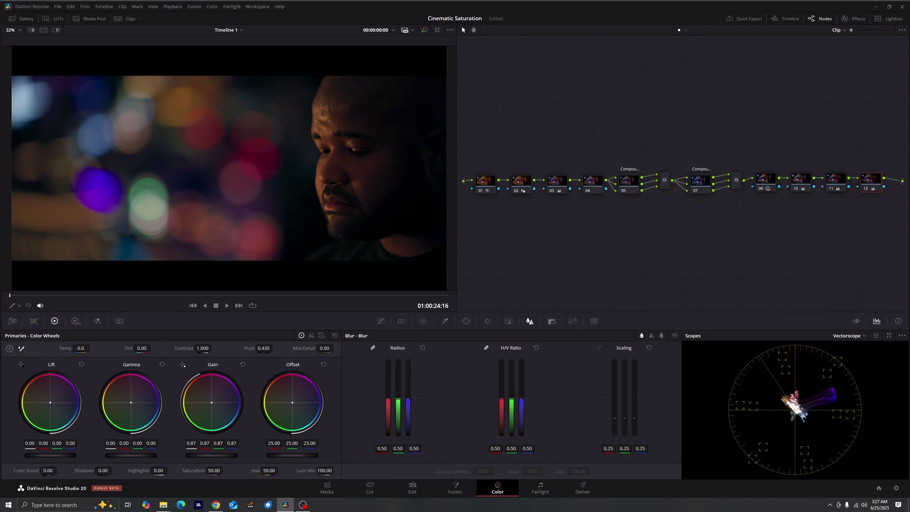
pyautogui.moveTo(883, 141); pyautogui.dragTo(783, 222)
# Collapse nodes 10–12 into a compound node, toggle it for before/after, and open the Gallery.
pyautogui.rightClick(796, 177)
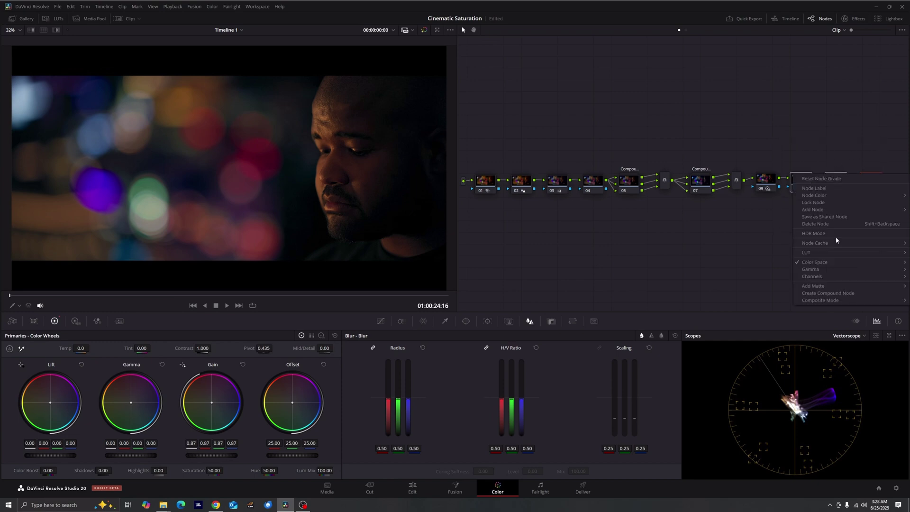
pyautogui.click(833, 293)
pyautogui.click(800, 186)
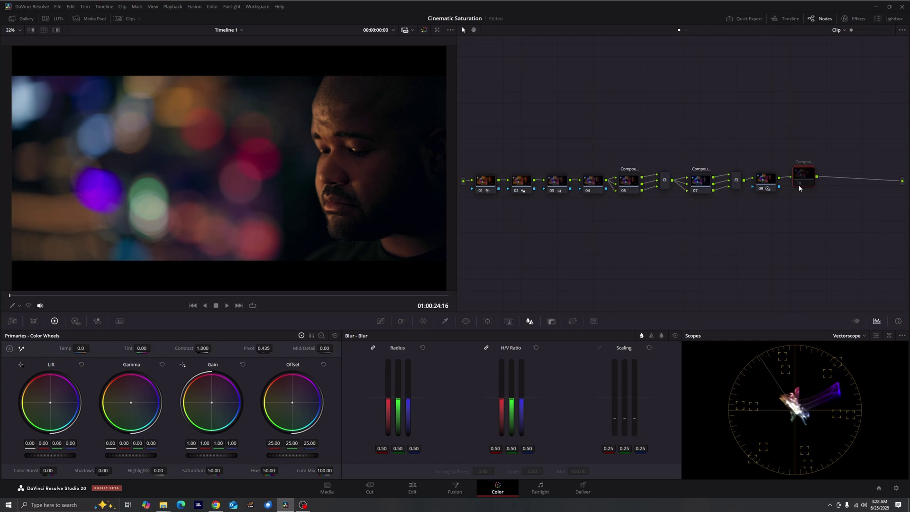
pyautogui.click(799, 187)
pyautogui.click(799, 186)
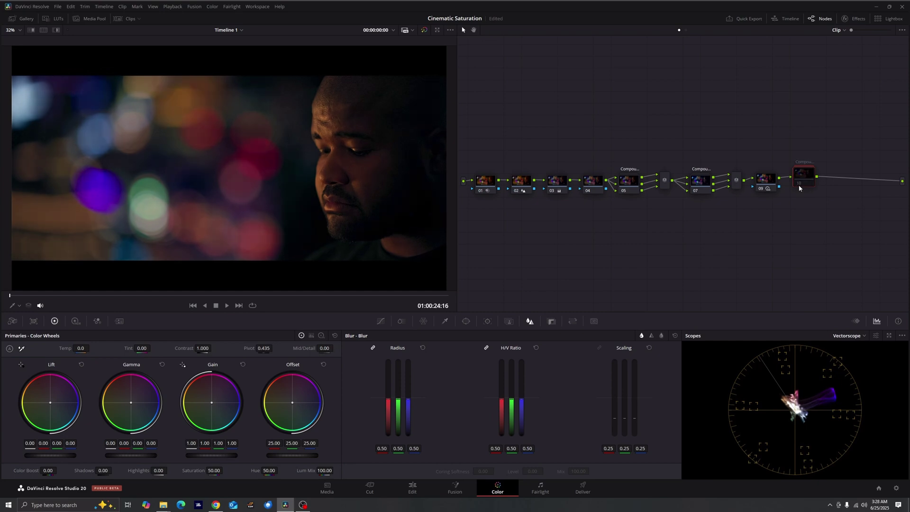
pyautogui.click(800, 187)
pyautogui.click(799, 187)
pyautogui.click(800, 187)
pyautogui.moveTo(803, 178); pyautogui.dragTo(821, 182)
pyautogui.click(24, 20)
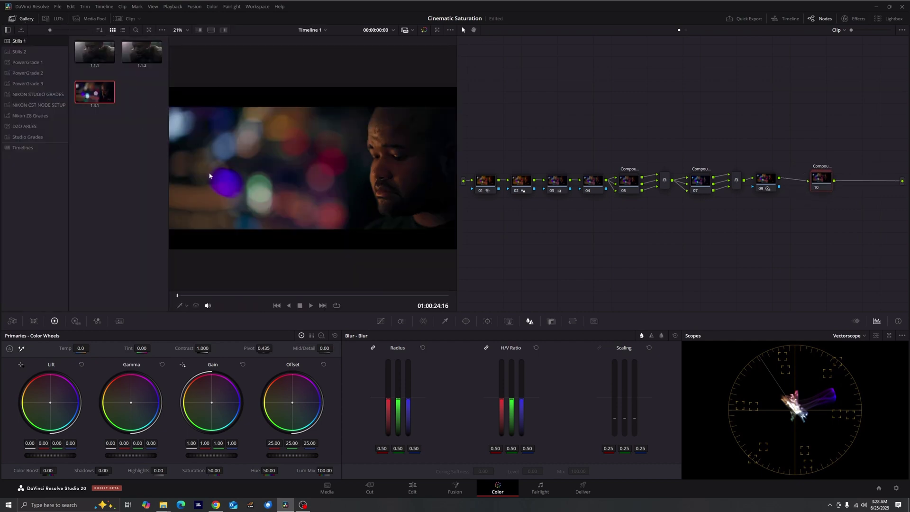
# Grab a still of the current bokeh portrait grade.
pyautogui.rightClick(355, 151)
pyautogui.click(367, 155)
pyautogui.moveTo(822, 178); pyautogui.dragTo(836, 179)
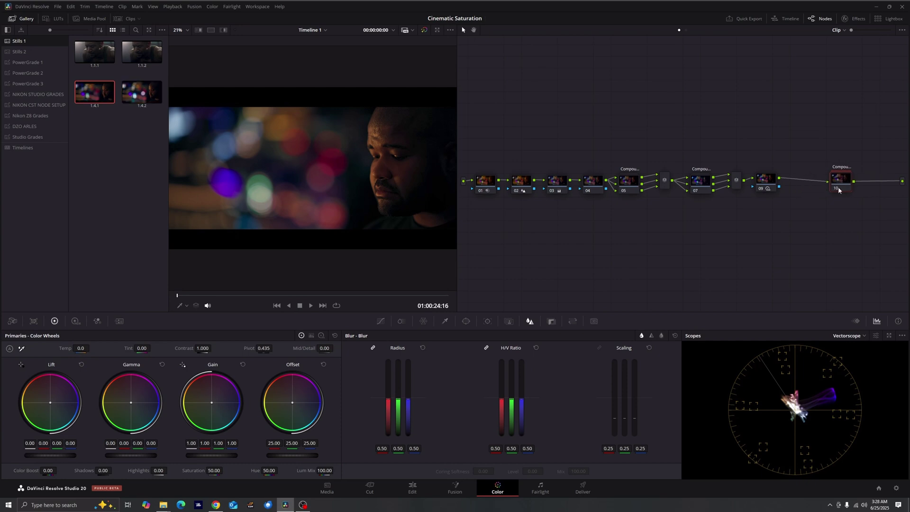
# Disable the compound node and add a new serial node after node 09.
pyautogui.hotkey('ctrl', 'd')
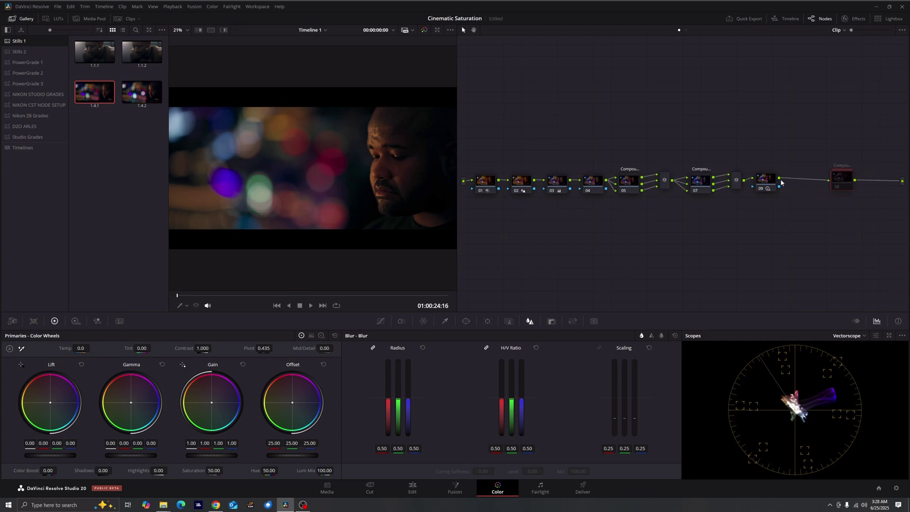
pyautogui.click(767, 184)
pyautogui.hotkey('alt', 's')
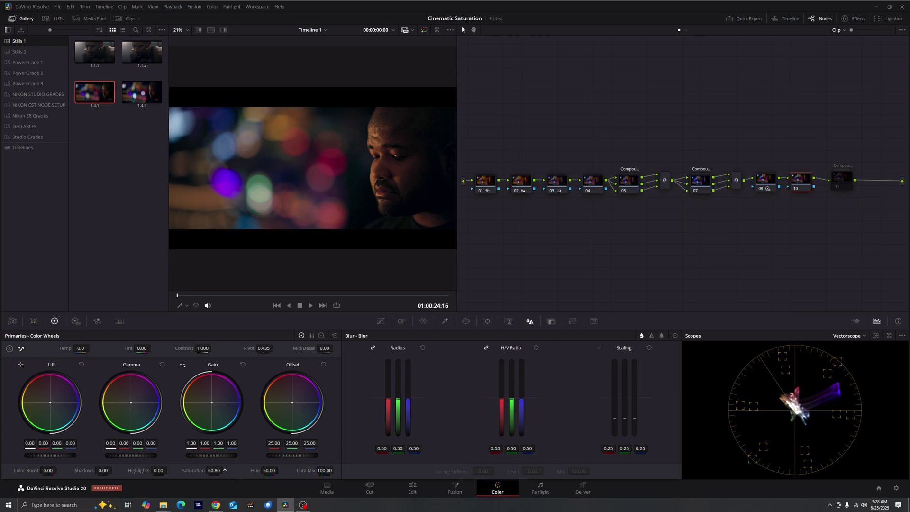
pyautogui.scroll(9, 224, 470)
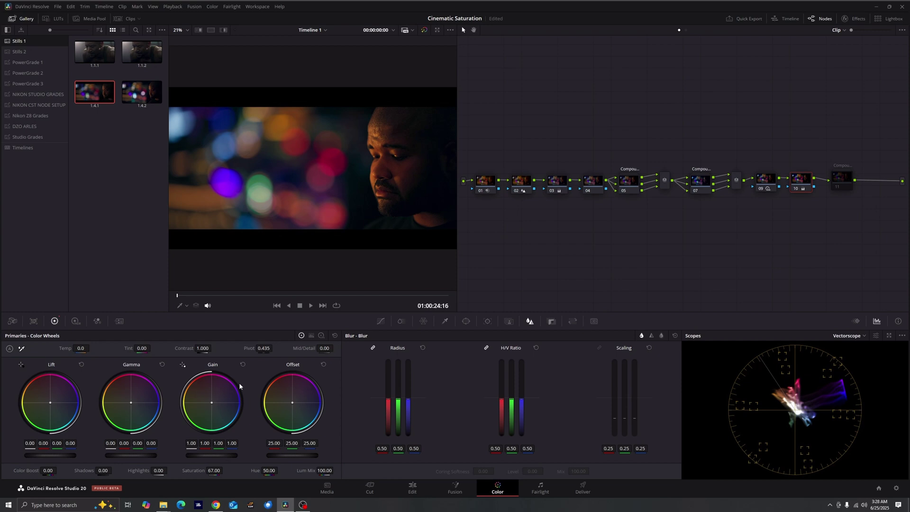
# Play still 1.4.1 for comparison, then reset node 10's grade.
pyautogui.rightClick(99, 89)
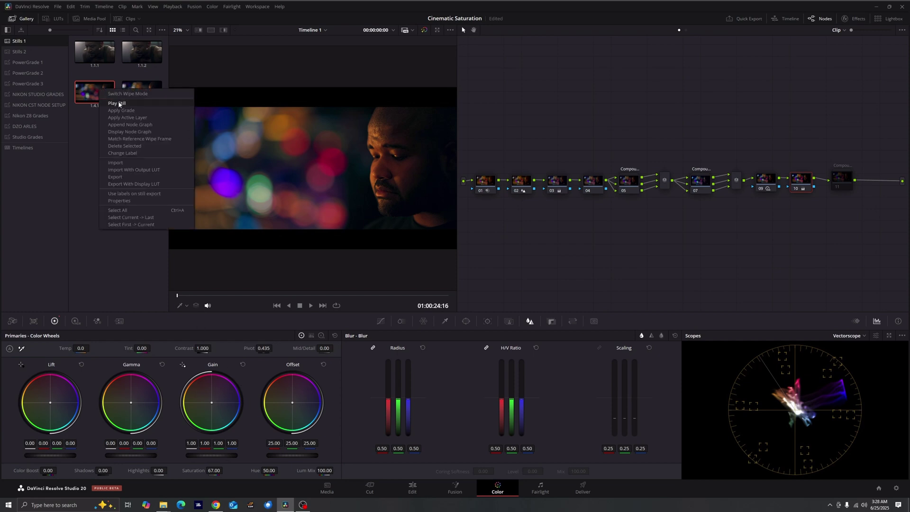
pyautogui.click(134, 104)
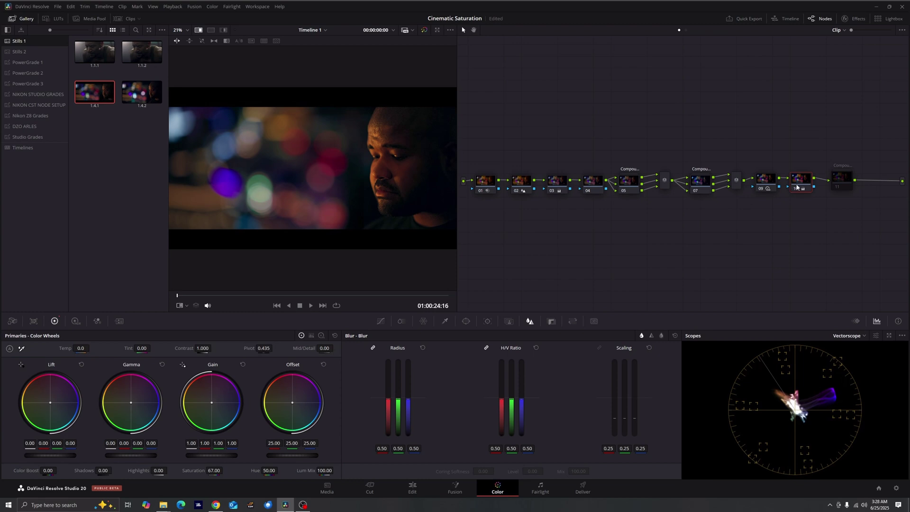
pyautogui.rightClick(812, 183)
pyautogui.click(813, 187)
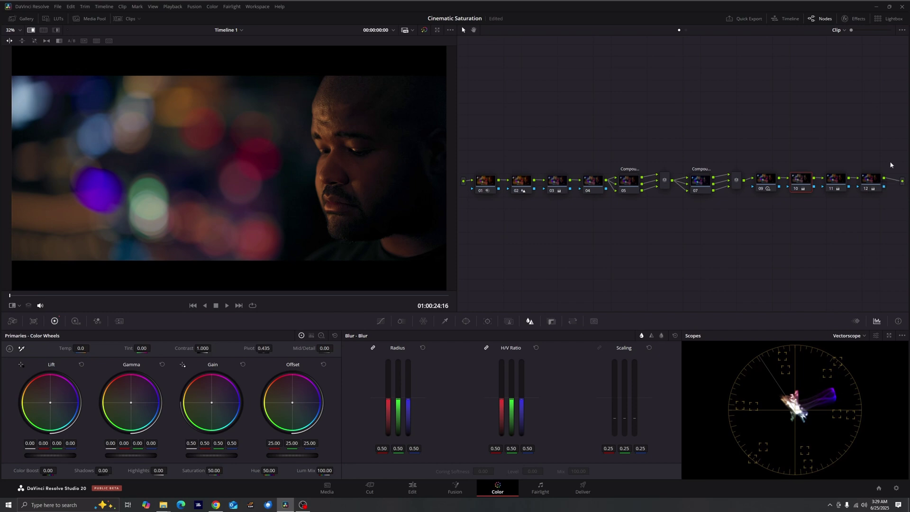
# Inspect node 11's gain settings, then undo the last node change with Ctrl+Z.
pyautogui.click(828, 180)
pyautogui.hotkey('ctrl', 'z')
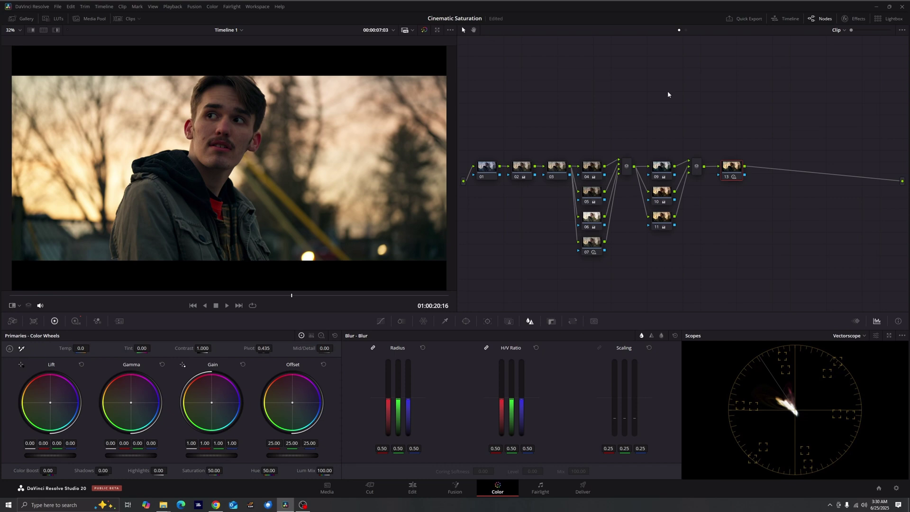
# Add serial nodes 14–16 after node 13 and set node 14 to the HSV color space.
pyautogui.hotkey('alt', 's')
pyautogui.hotkey('alt', 's')
pyautogui.hotkey('alt', 's')
pyautogui.rightClick(768, 170)
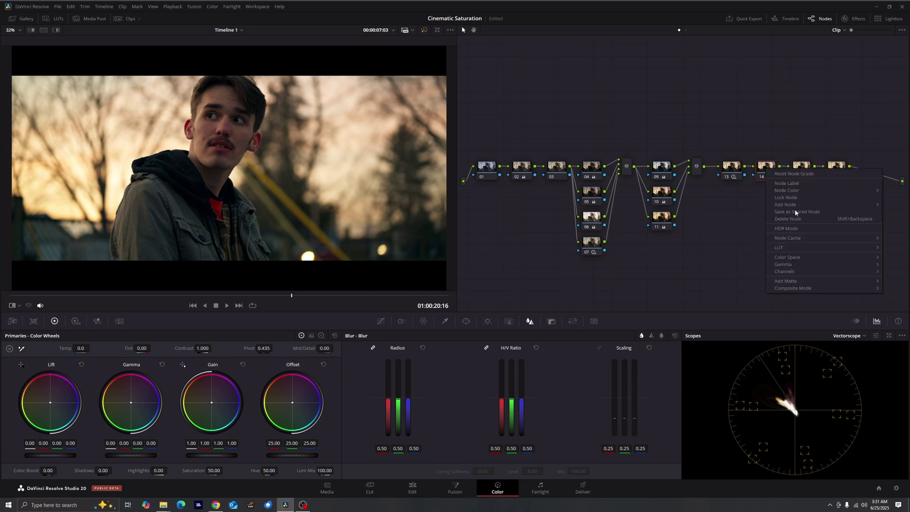
pyautogui.moveTo(811, 257)
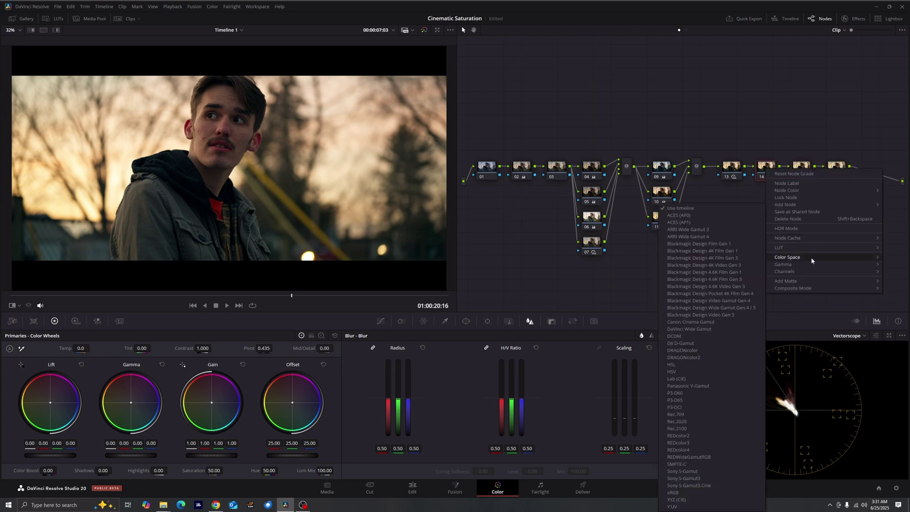
pyautogui.click(694, 369)
pyautogui.rightClick(767, 166)
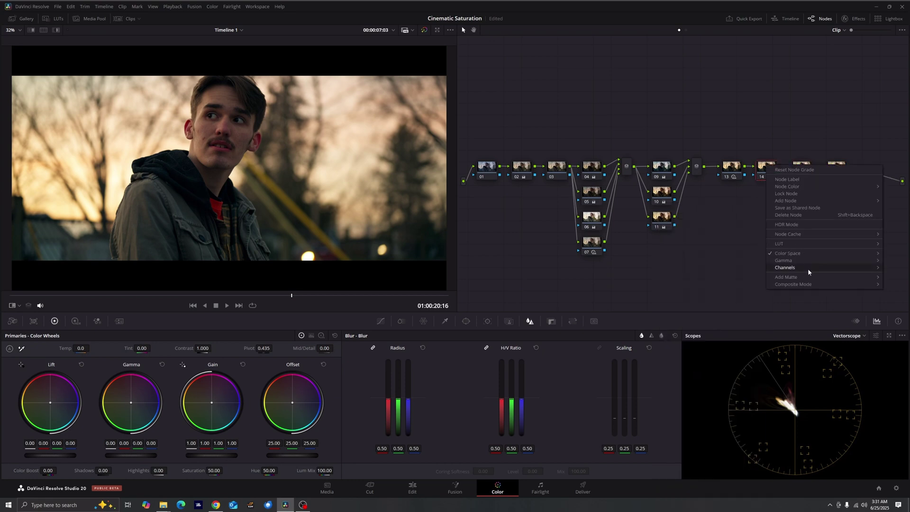
pyautogui.click(760, 195)
pyautogui.rightClick(770, 170)
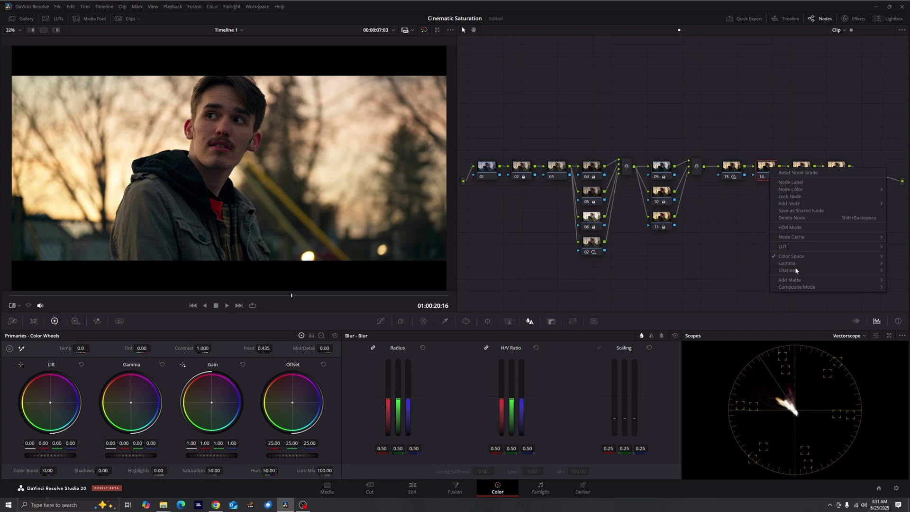
pyautogui.moveTo(792, 280)
pyautogui.click(763, 283)
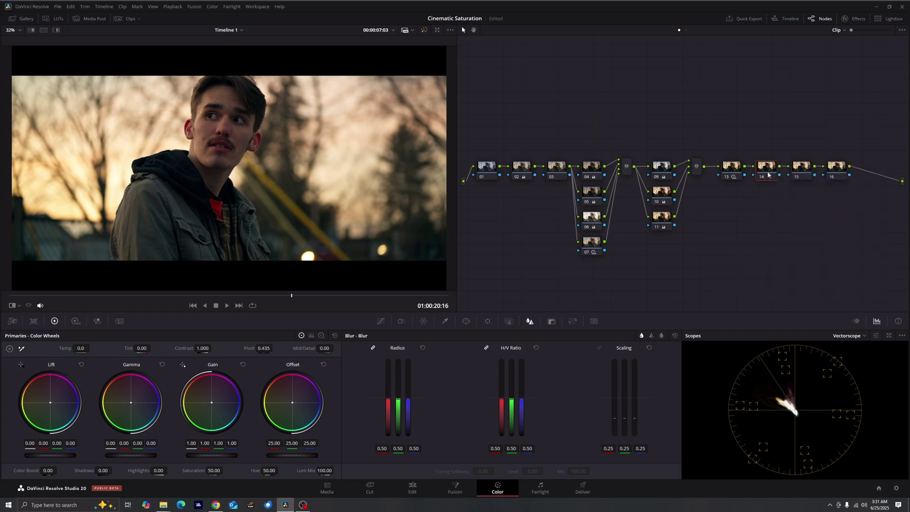
# Assign a new color space to node 15 from its Color Space menu.
pyautogui.click(809, 172)
pyautogui.click(842, 165)
pyautogui.rightClick(806, 169)
pyautogui.moveTo(838, 264)
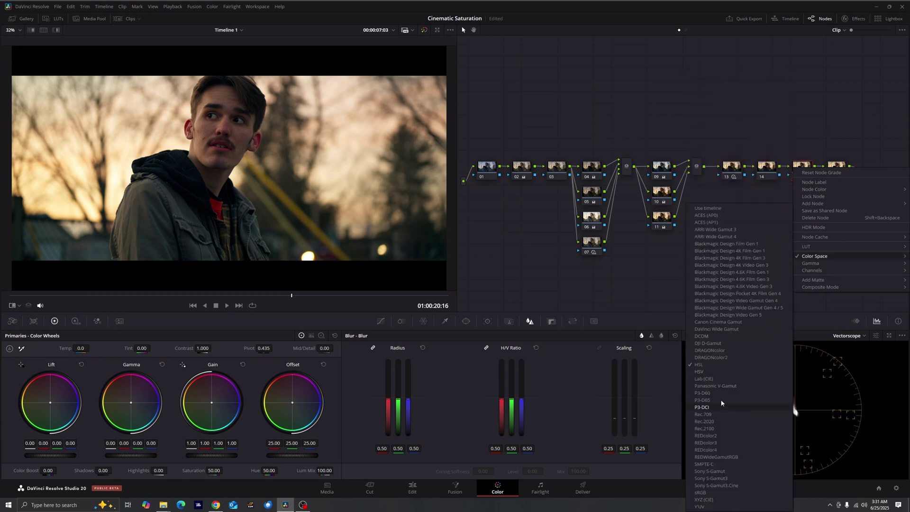
pyautogui.click(721, 405)
pyautogui.click(768, 167)
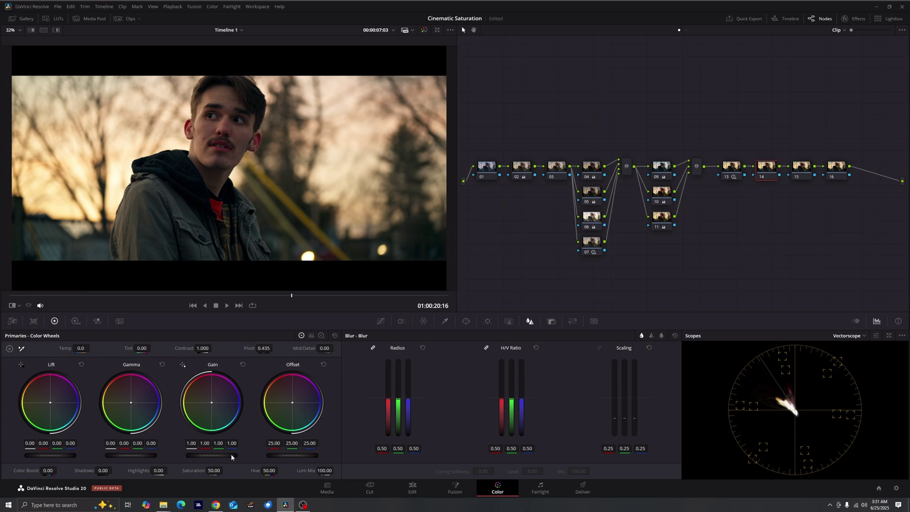
# Lower node 14's Gain, raise node 15's Gain strongly, and trim node 16's Gain slightly.
pyautogui.moveTo(231, 454); pyautogui.dragTo(212, 454)
pyautogui.moveTo(211, 455); pyautogui.dragTo(208, 455)
pyautogui.click(804, 170)
pyautogui.moveTo(212, 455); pyautogui.dragTo(222, 455)
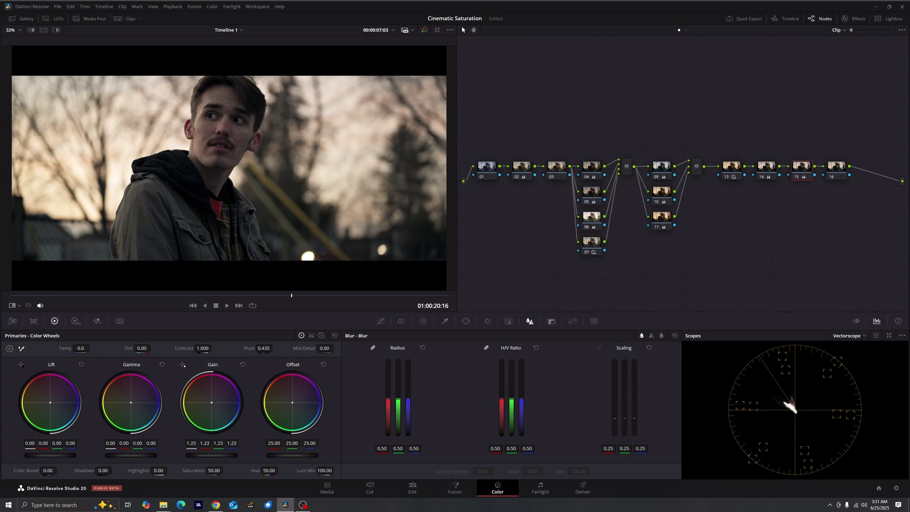
pyautogui.moveTo(223, 455); pyautogui.dragTo(275, 456)
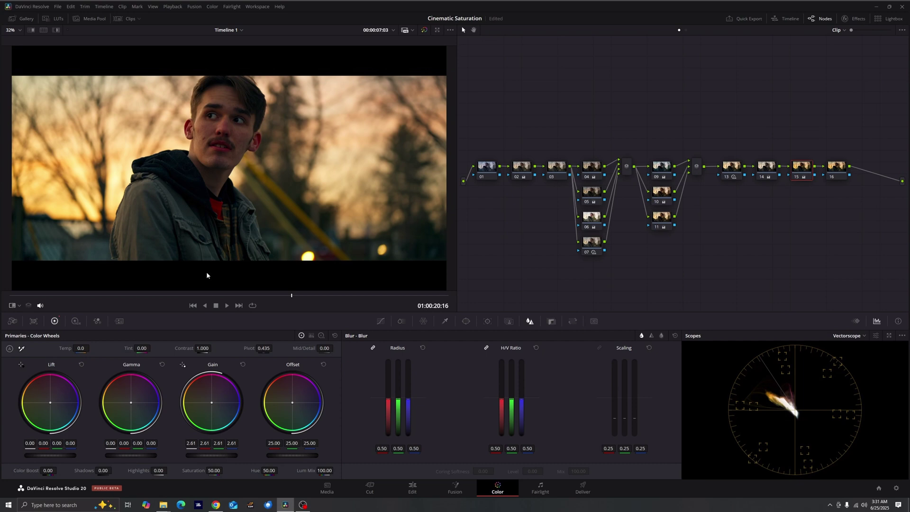
pyautogui.click(838, 166)
pyautogui.moveTo(211, 454); pyautogui.dragTo(189, 455)
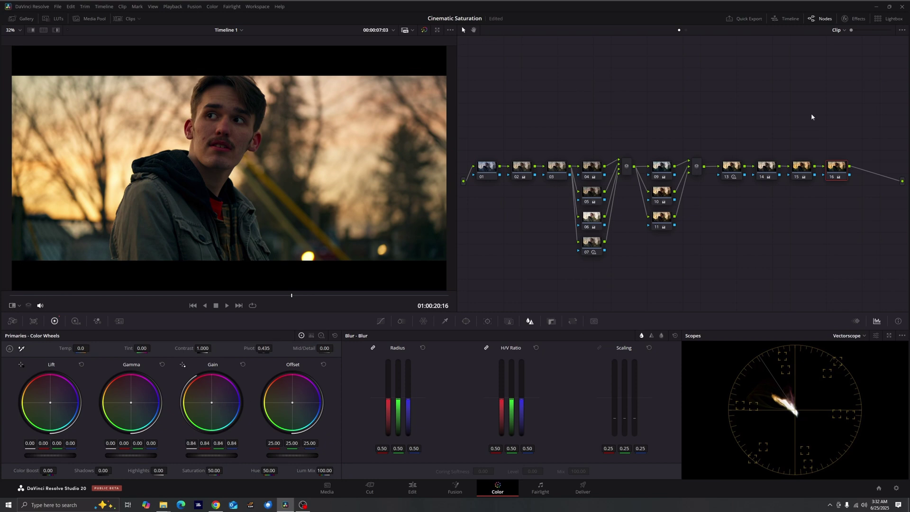
# Marquee-select nodes 14–16 and combine them into a compound node.
pyautogui.moveTo(857, 112); pyautogui.dragTo(756, 213)
pyautogui.rightClick(767, 162)
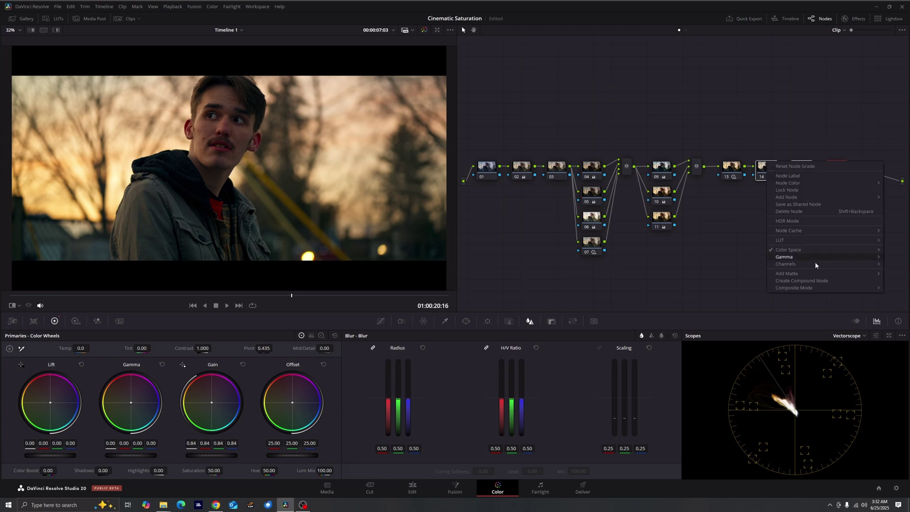
pyautogui.click(814, 281)
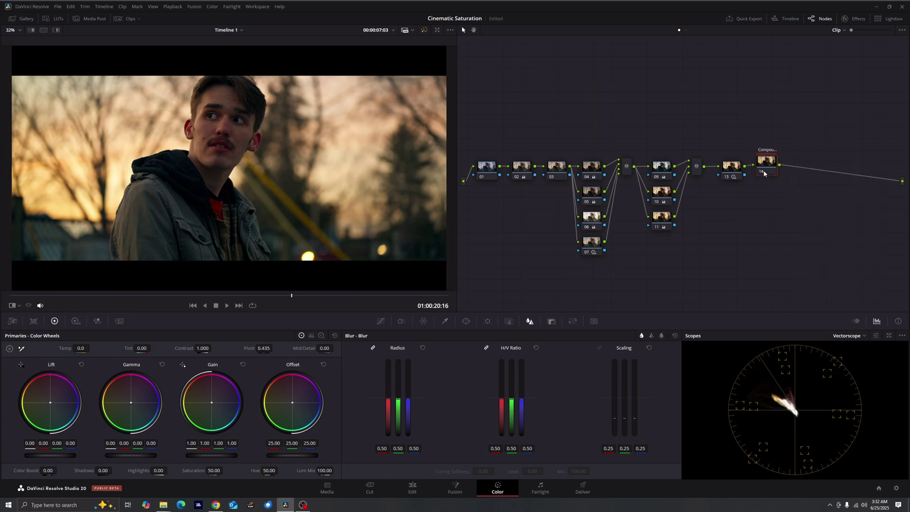
# Add a new node 14 after node 13 and disable the compound node's correction.
pyautogui.moveTo(764, 174); pyautogui.dragTo(812, 181)
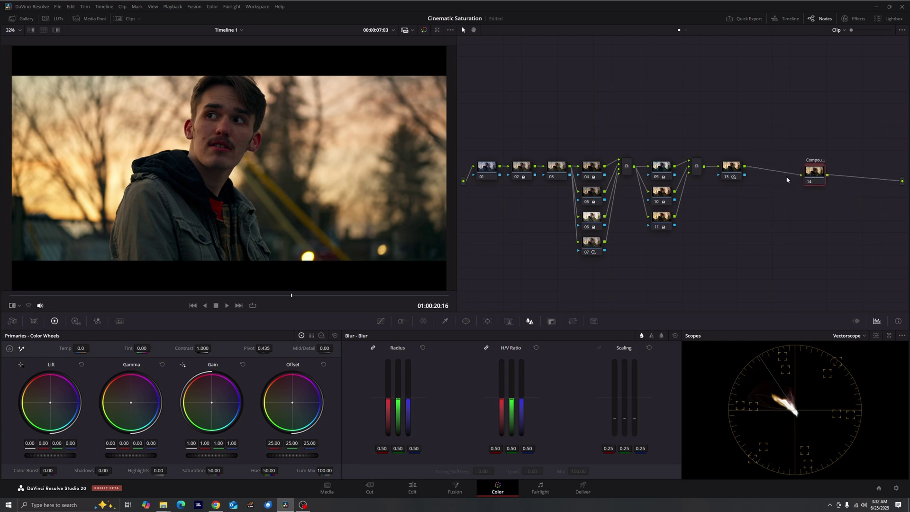
pyautogui.click(740, 168)
pyautogui.hotkey('alt', 's')
pyautogui.click(812, 183)
pyautogui.click(809, 181)
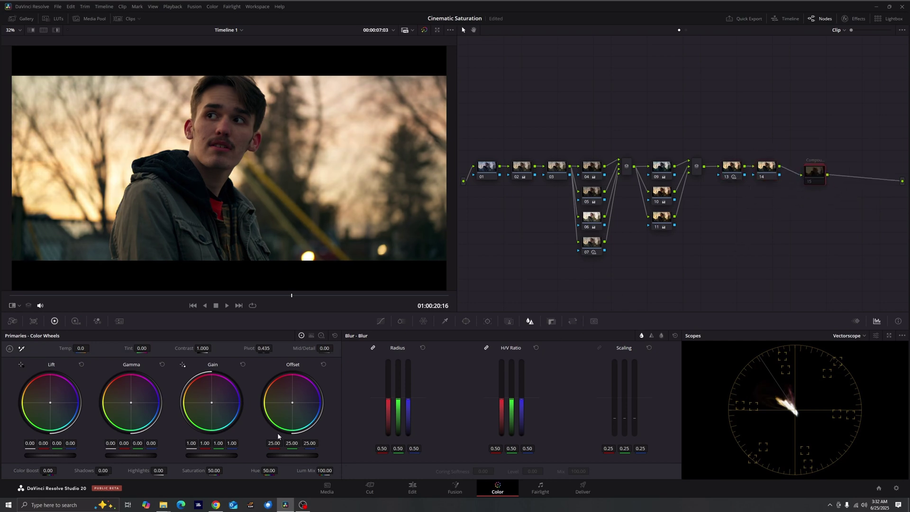
# Raise node 14's Saturation to 71.00.
pyautogui.click(769, 171)
pyautogui.moveTo(214, 470); pyautogui.dragTo(225, 470)
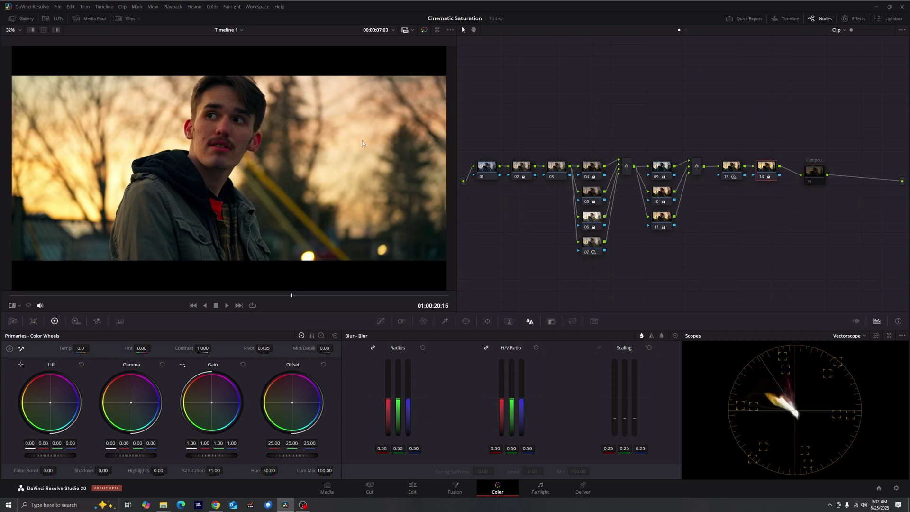
pyautogui.click(22, 18)
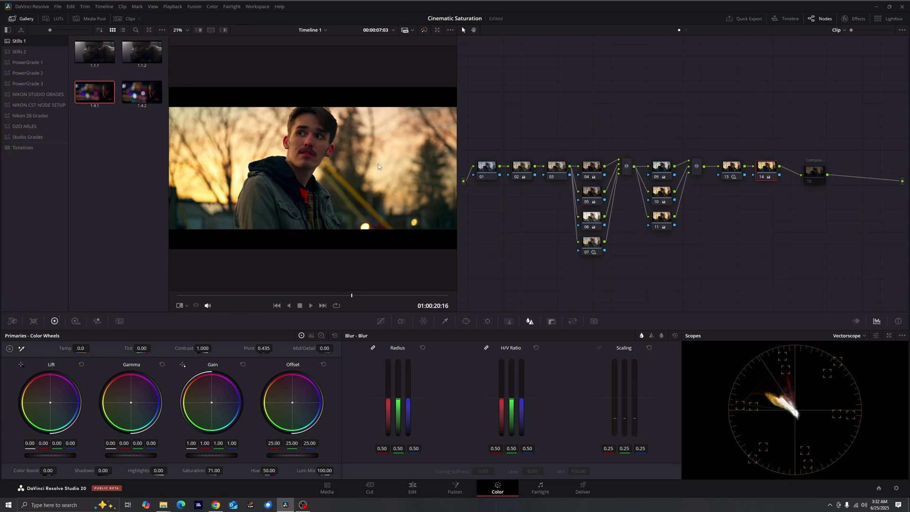
# Grab a still of the saturated sunset grade, then reset node 14's grade.
pyautogui.rightClick(377, 163)
pyautogui.click(421, 172)
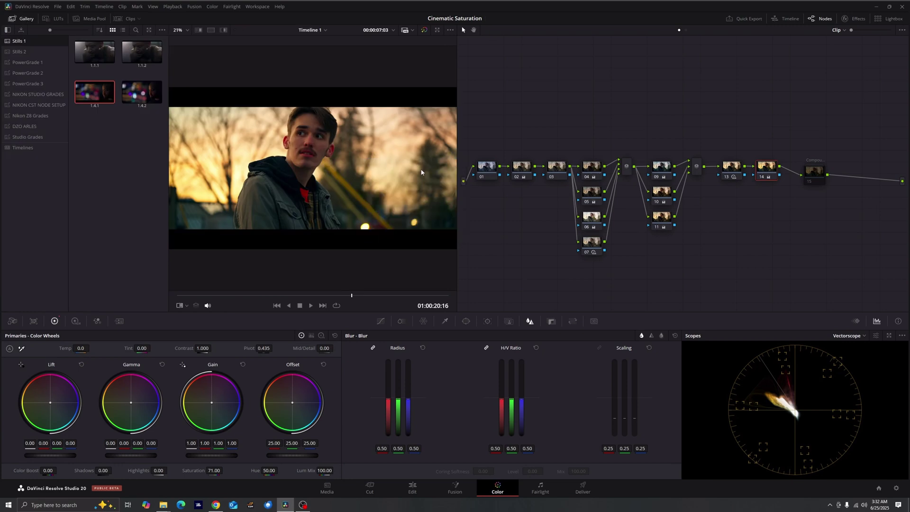
pyautogui.rightClick(766, 168)
pyautogui.click(800, 172)
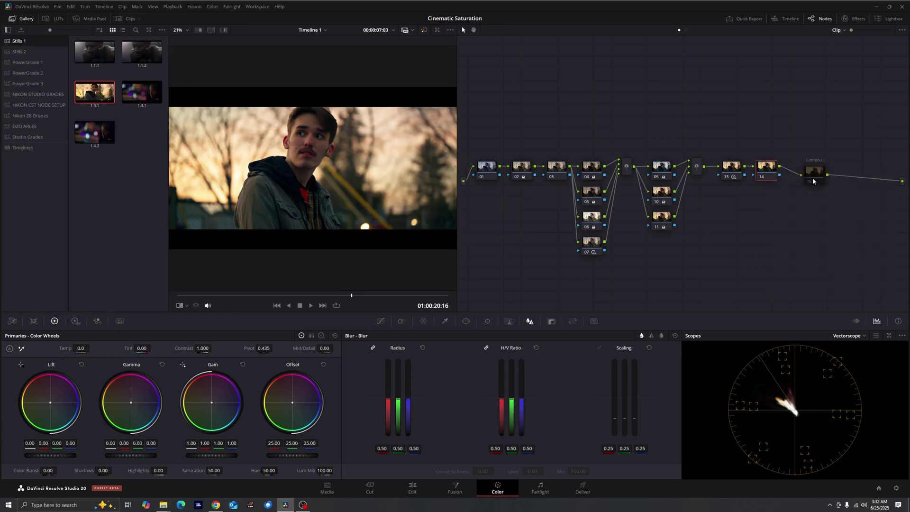
# Play still 1.3.1 and sweep the wipe across the viewer to compare looks.
pyautogui.rightClick(94, 94)
pyautogui.click(114, 116)
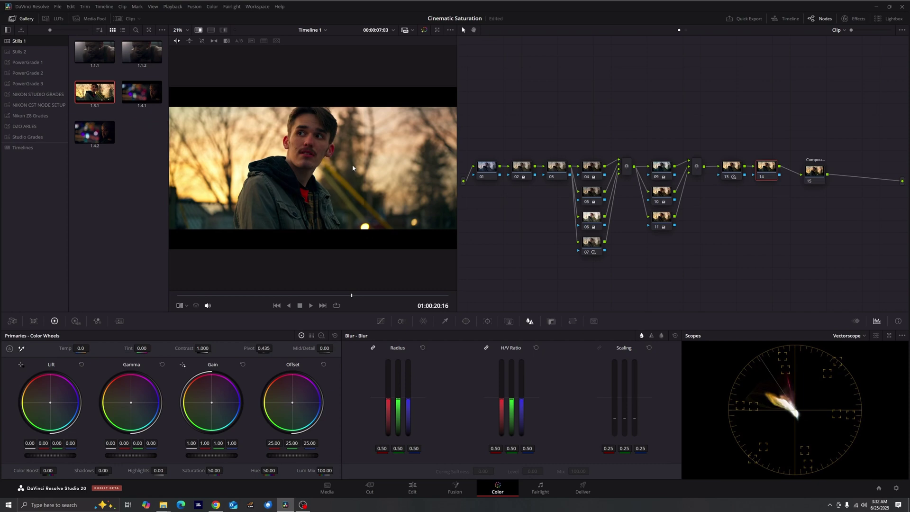
pyautogui.moveTo(428, 166); pyautogui.dragTo(262, 190)
pyautogui.moveTo(347, 191); pyautogui.dragTo(446, 190)
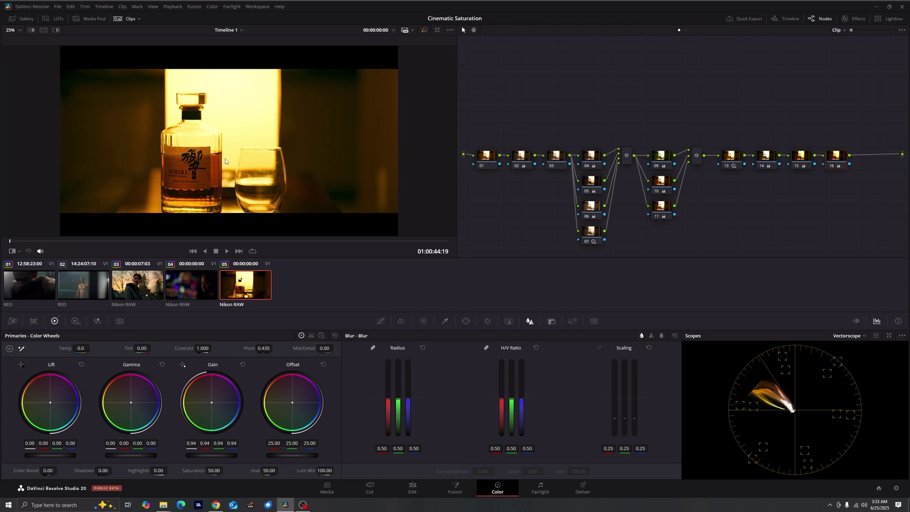
# Return to whisky clip 05 and hide the clip thumbnails to enlarge the viewer.
pyautogui.click(206, 283)
pyautogui.click(237, 284)
pyautogui.click(122, 19)
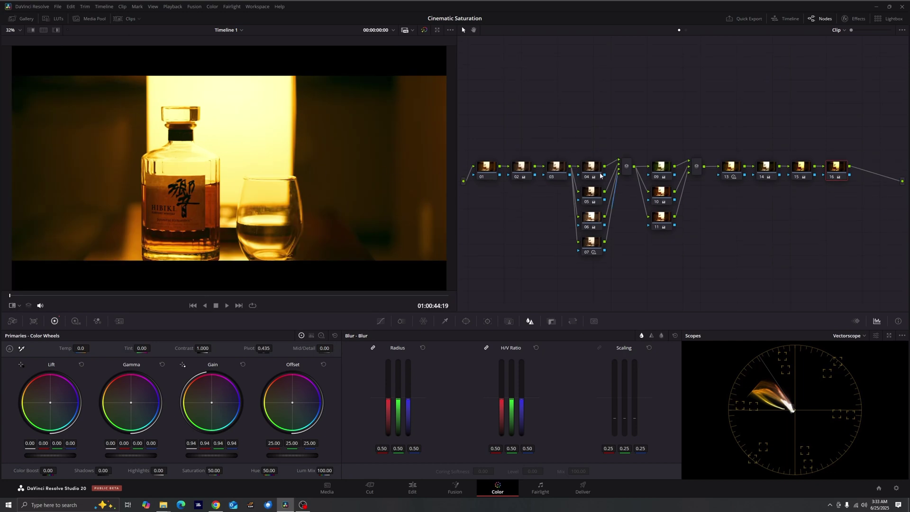
# Select node 15 and scrub the viewer forward to the whisky pour.
pyautogui.click(662, 171)
pyautogui.click(801, 165)
pyautogui.moveTo(260, 294); pyautogui.dragTo(348, 293)
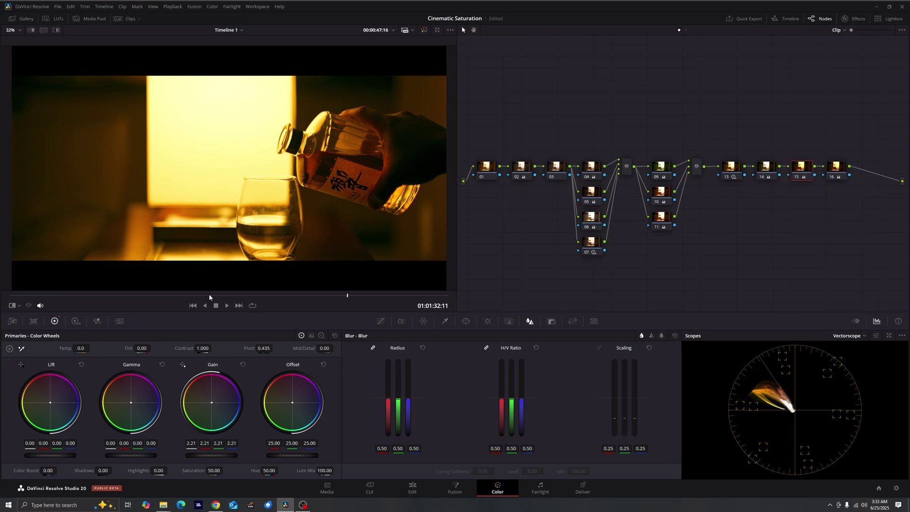
# Lower node 16's gain, then raise node 15's gain to 3.04.
pyautogui.click(835, 167)
pyautogui.moveTo(211, 455); pyautogui.dragTo(190, 455)
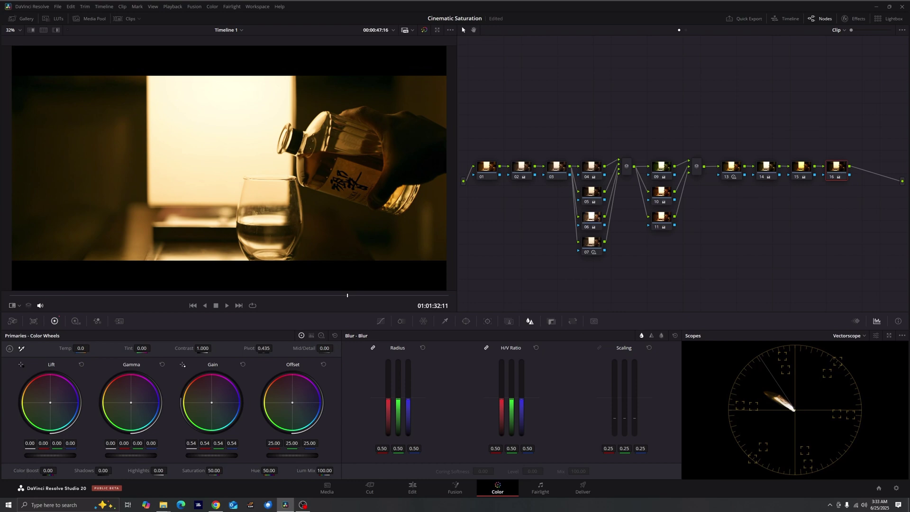
pyautogui.click(796, 169)
pyautogui.moveTo(196, 458); pyautogui.dragTo(221, 458)
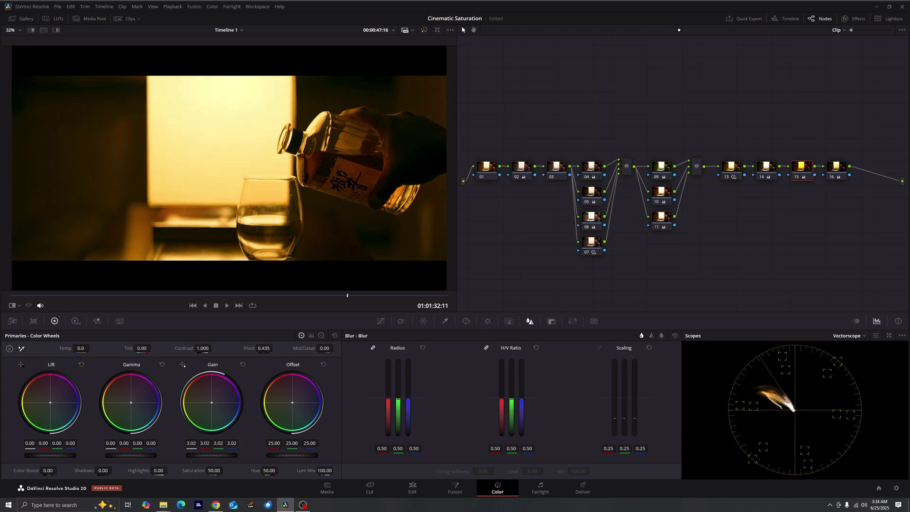
# Settle node 16's gain at about 0.49, compare it on and off, and scrub back to the standing bottle.
pyautogui.click(842, 173)
pyautogui.moveTo(225, 454); pyautogui.dragTo(217, 453)
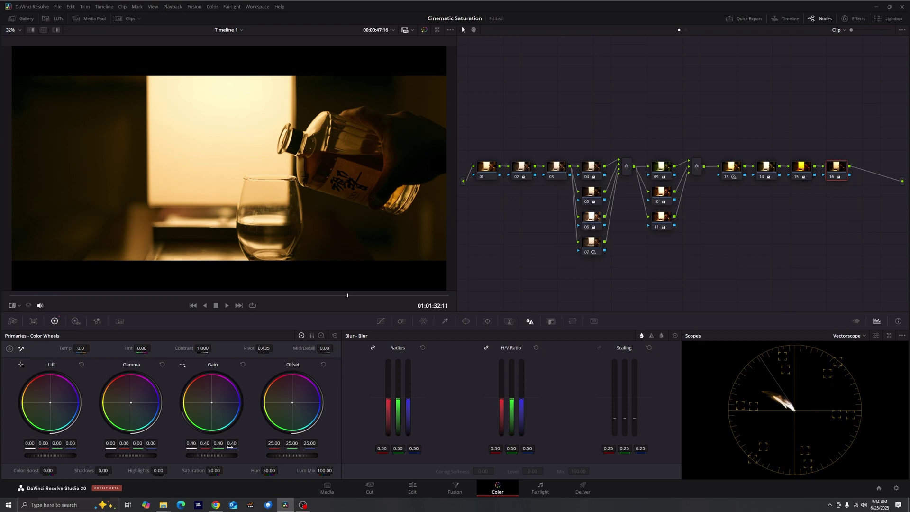
pyautogui.click(812, 167)
pyautogui.click(838, 168)
pyautogui.hotkey('ctrl', 'd')
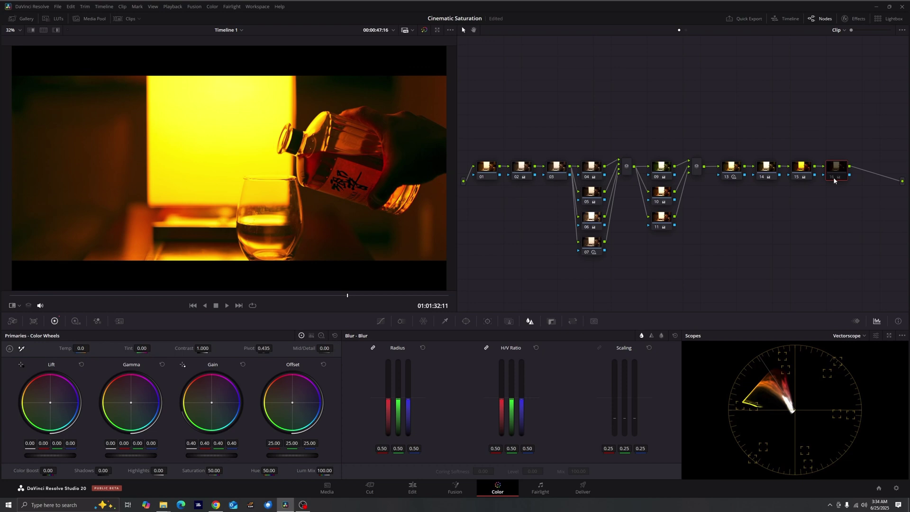
pyautogui.hotkey('ctrl', 'd')
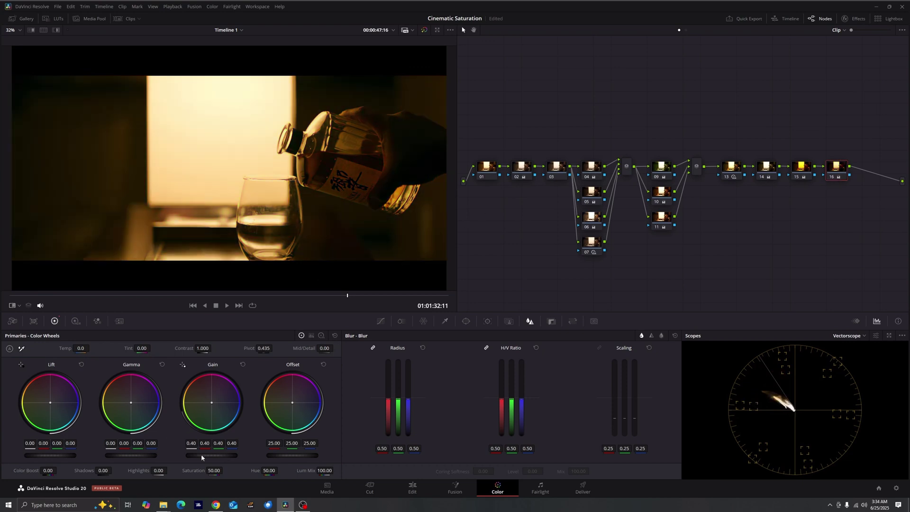
pyautogui.moveTo(211, 455); pyautogui.dragTo(228, 456)
pyautogui.moveTo(294, 298); pyautogui.dragTo(170, 302)
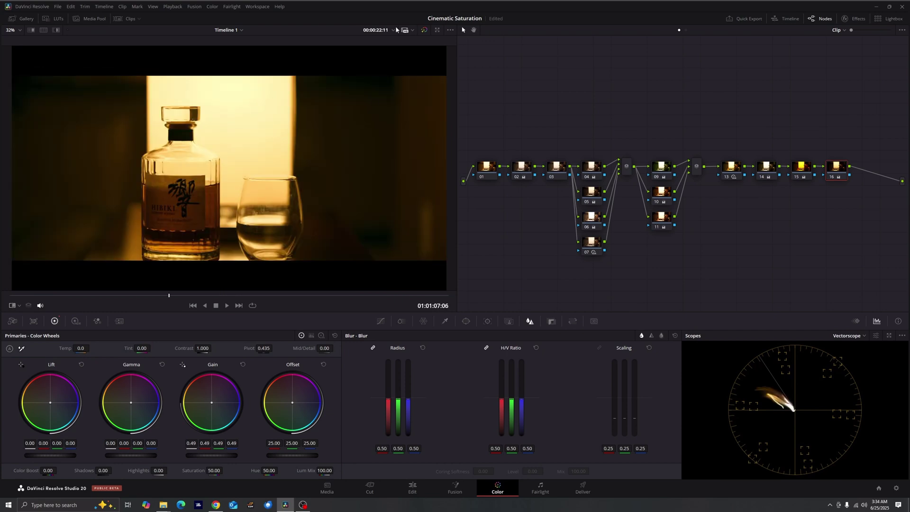
# Compare against the ungraded image, then merge the trailing nodes from node 14 into a compound node.
pyautogui.click(424, 31)
pyautogui.click(424, 30)
pyautogui.rightClick(766, 168)
pyautogui.click(799, 286)
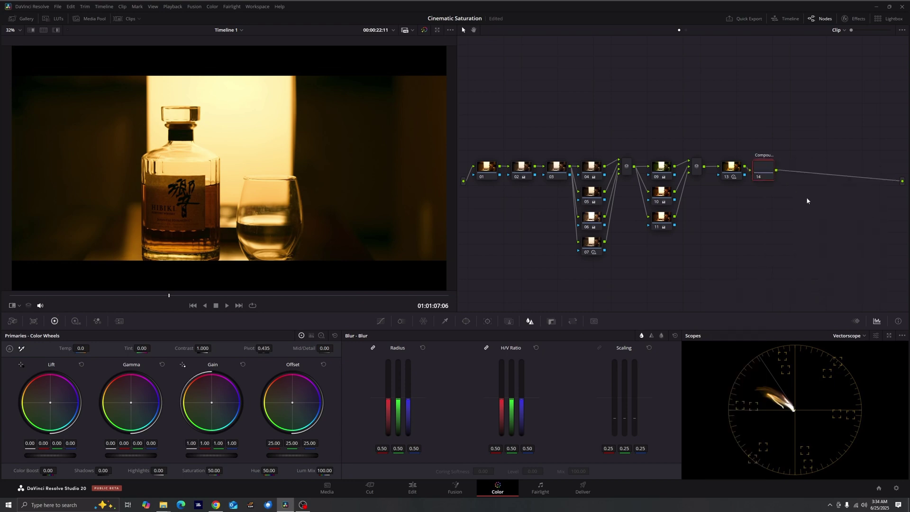
# Toggle the compound node off and on repeatedly to compare the whisky look before and after.
pyautogui.click(761, 181)
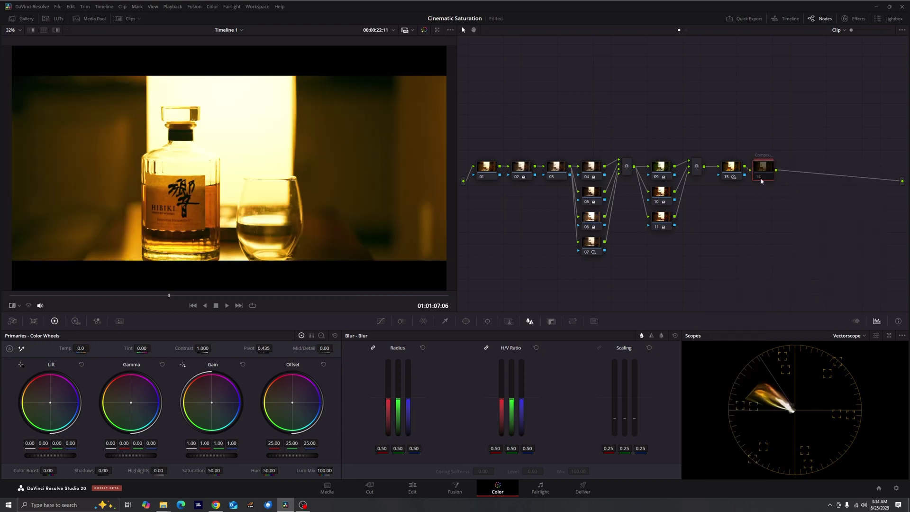
pyautogui.click(760, 180)
pyautogui.click(761, 180)
pyautogui.click(760, 180)
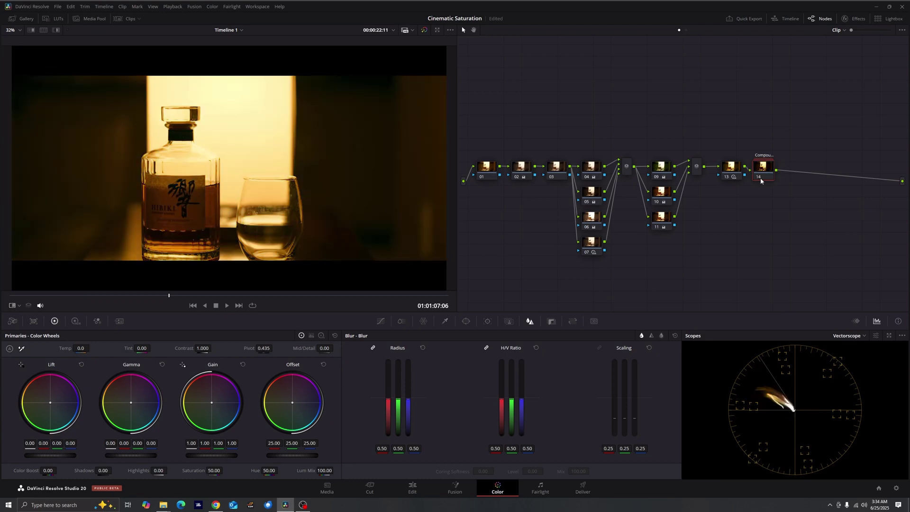
pyautogui.click(761, 180)
pyautogui.click(761, 181)
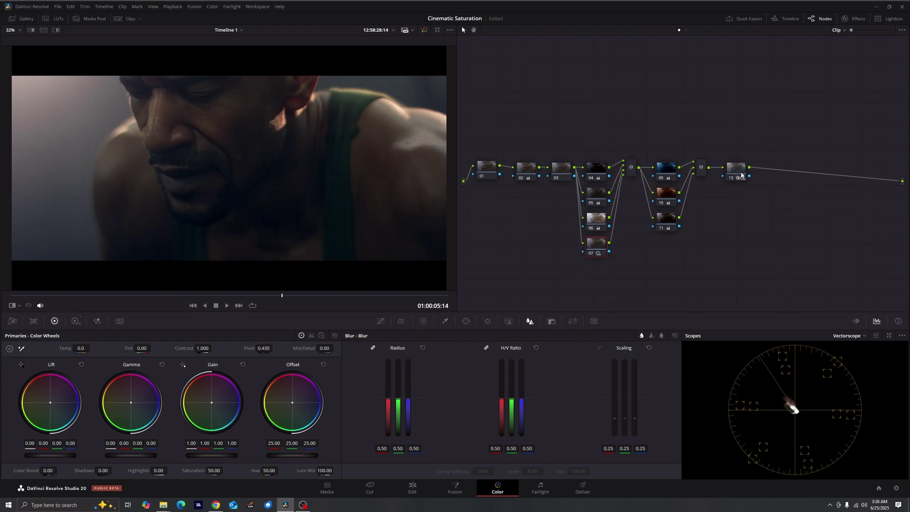
# Add three serial nodes after node 13 and set node 14 to HSL with its first channel off.
pyautogui.click(740, 175)
pyautogui.hotkey('alt', 's')
pyautogui.hotkey('alt', 's')
pyautogui.hotkey('alt', 's')
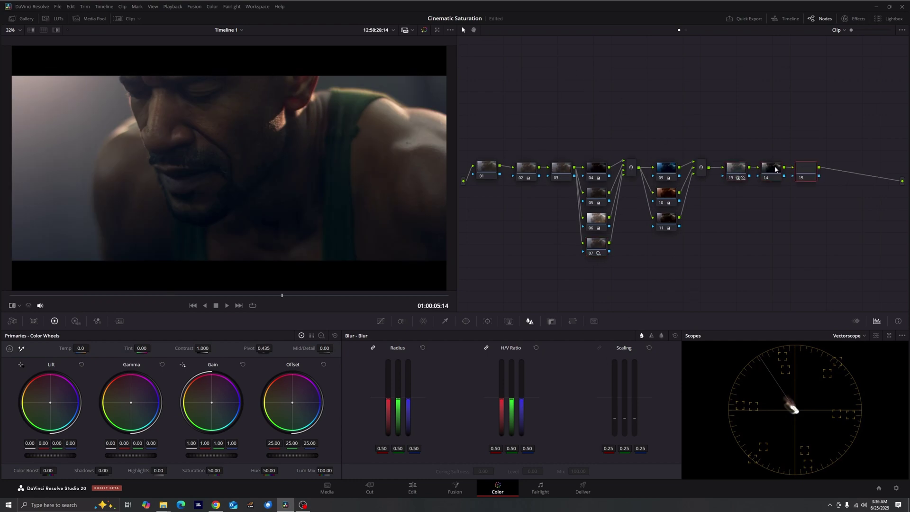
pyautogui.rightClick(773, 172)
pyautogui.moveTo(814, 256)
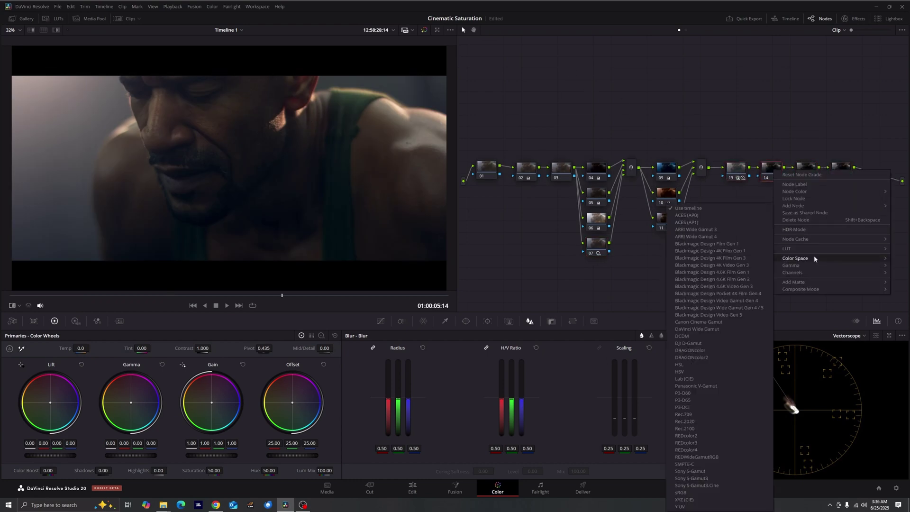
pyautogui.click(698, 363)
pyautogui.rightClick(769, 177)
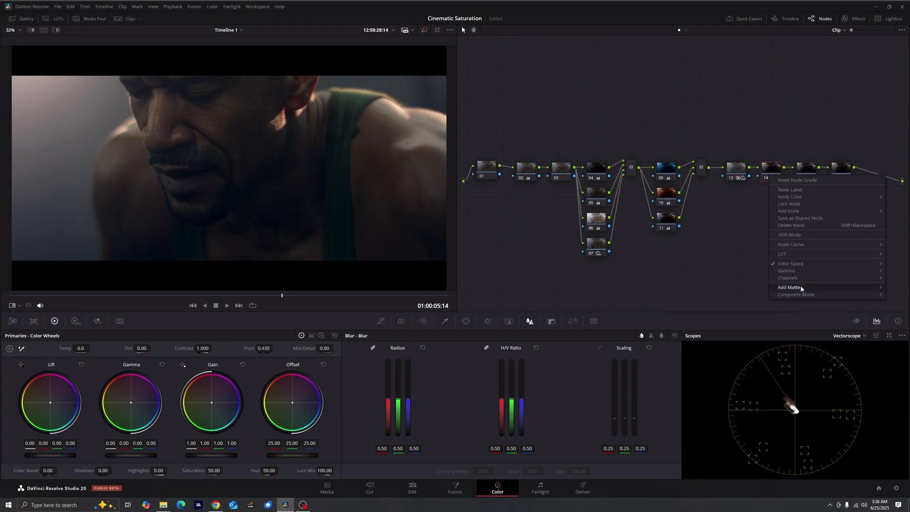
pyautogui.click(760, 279)
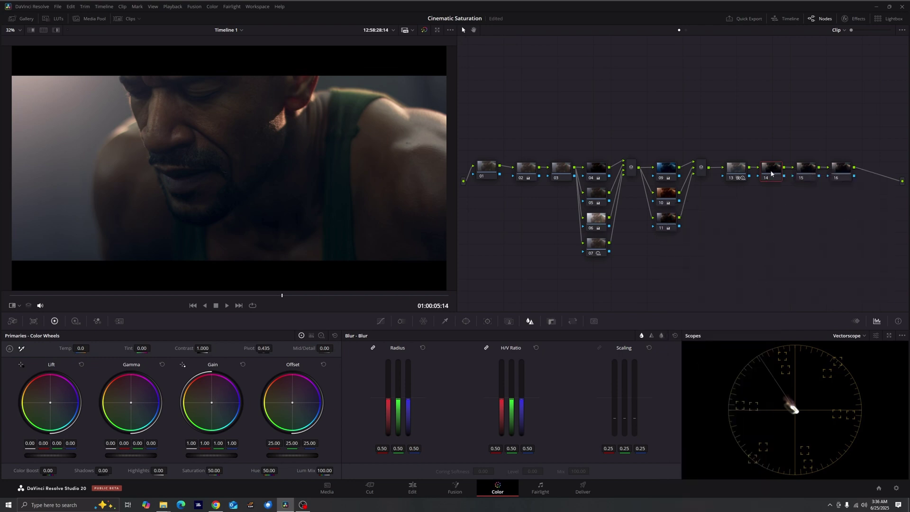
pyautogui.rightClick(771, 173)
pyautogui.click(754, 287)
# Set node 15's color space to HSL and lower node 14's gain.
pyautogui.click(806, 174)
pyautogui.click(836, 178)
pyautogui.rightClick(800, 172)
pyautogui.moveTo(833, 260)
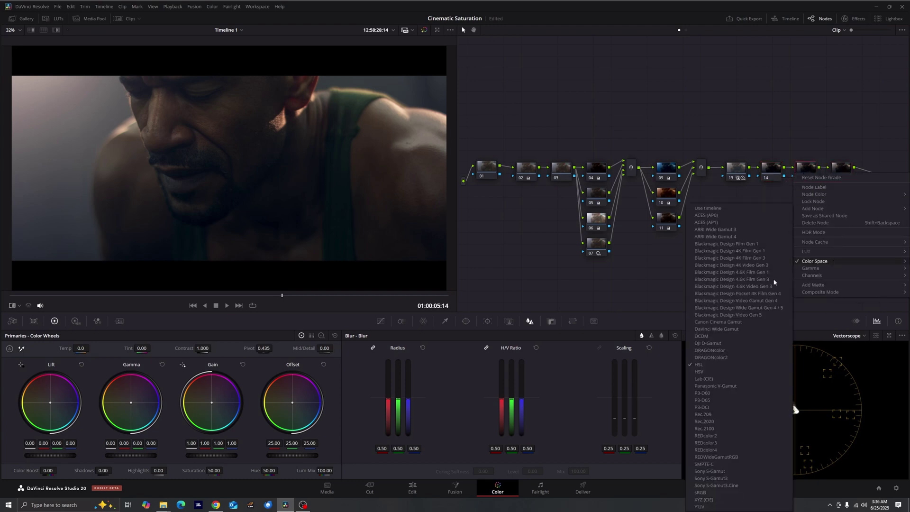
pyautogui.click(715, 369)
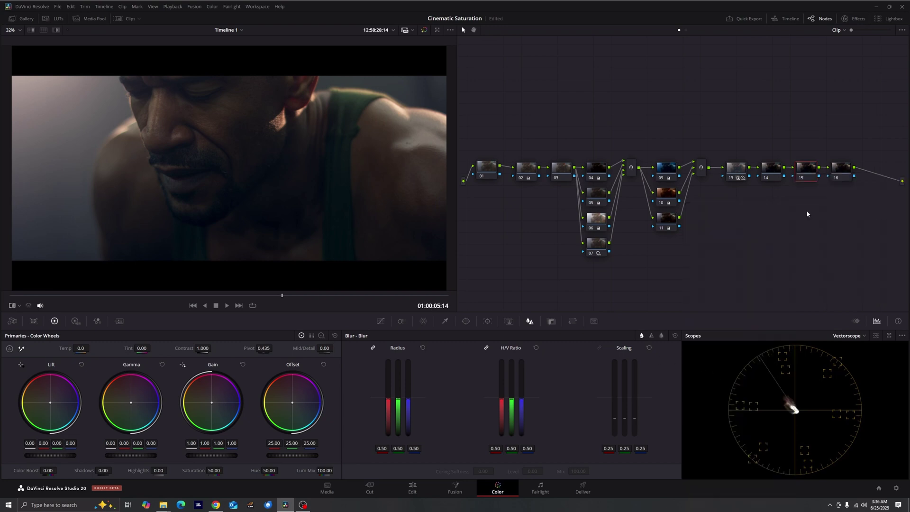
pyautogui.click(768, 172)
pyautogui.moveTo(211, 372); pyautogui.dragTo(190, 381)
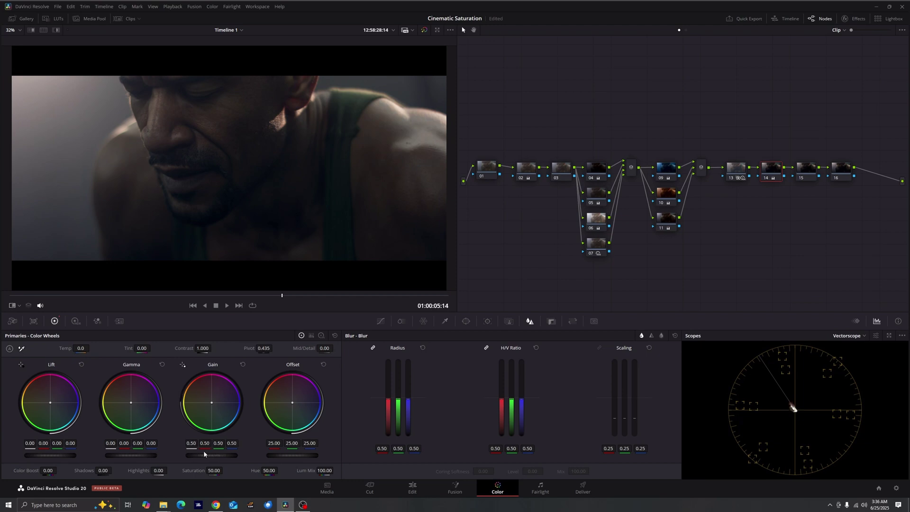
# Raise node 15's gain to 3.37 and lower node 16's gain to 0.44.
pyautogui.click(810, 172)
pyautogui.moveTo(211, 455); pyautogui.dragTo(270, 455)
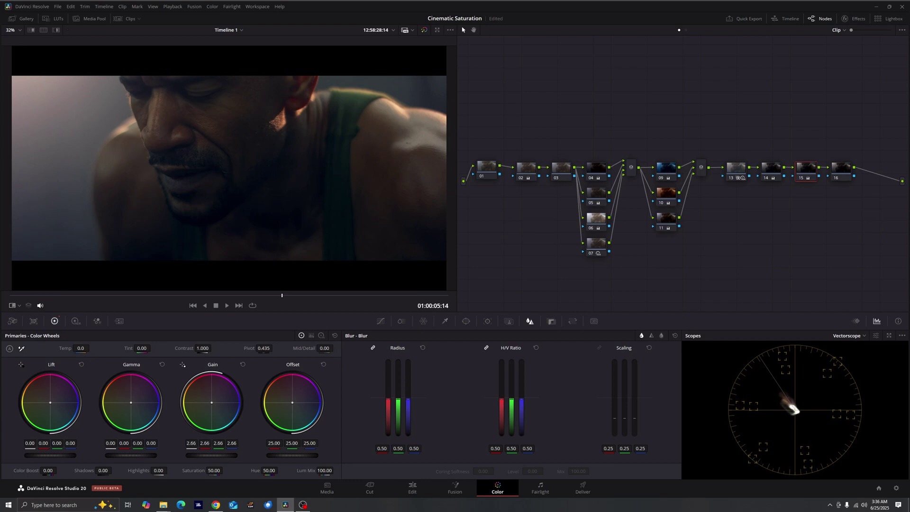
pyautogui.click(844, 173)
pyautogui.moveTo(212, 455); pyautogui.dragTo(186, 455)
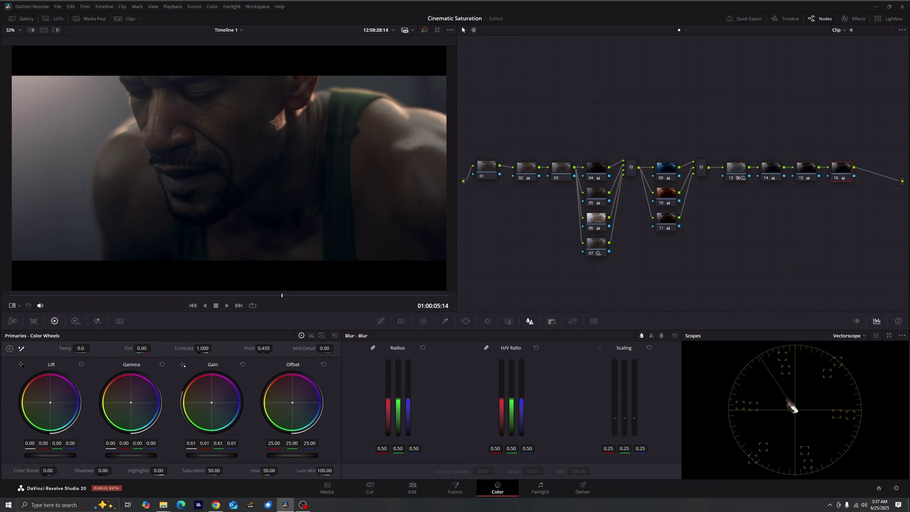
pyautogui.click(802, 171)
pyautogui.moveTo(212, 455); pyautogui.dragTo(219, 455)
pyautogui.click(841, 170)
pyautogui.moveTo(211, 455); pyautogui.dragTo(208, 455)
# Step back a few frames, compare graded versus ungraded, then switch to clip 02.
pyautogui.moveTo(279, 301)
pyautogui.mouseDown()
pyautogui.moveTo(256, 303)
pyautogui.moveTo(285, 297)
pyautogui.mouseUp()
pyautogui.click(423, 31)
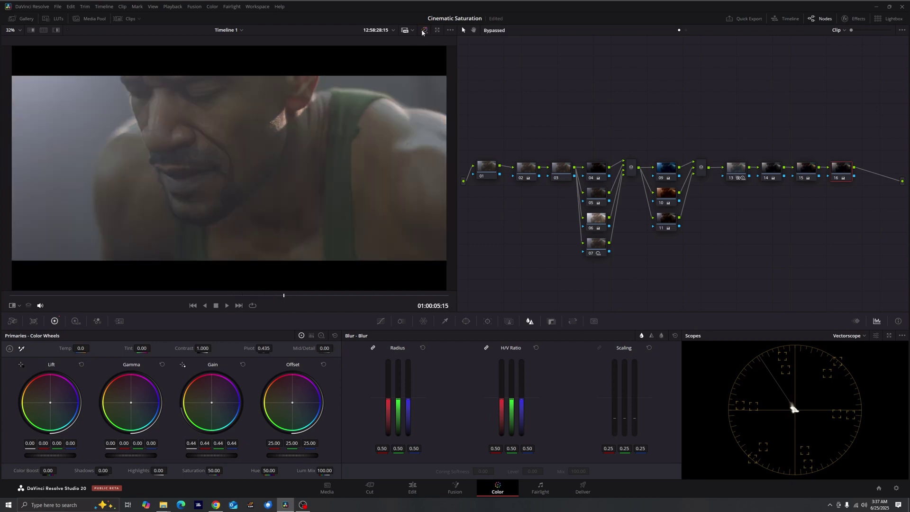
pyautogui.click(423, 31)
pyautogui.click(423, 31)
pyautogui.click(422, 32)
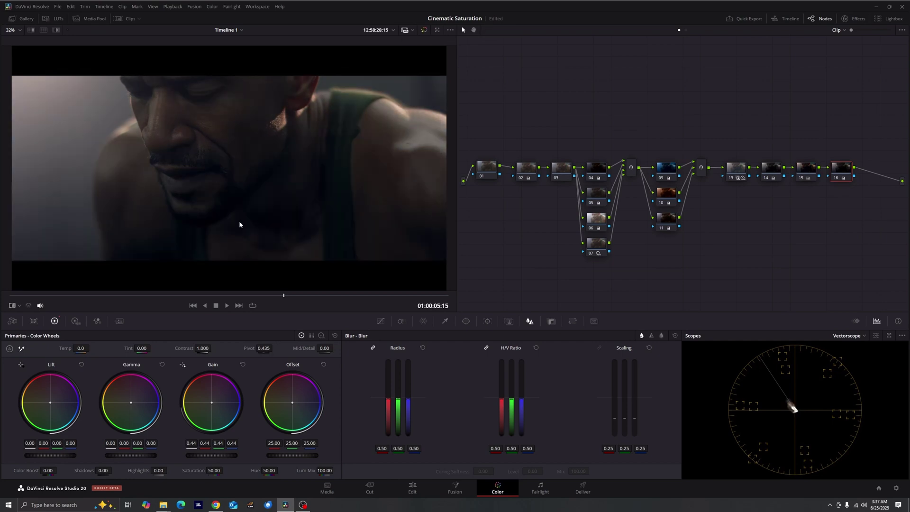
pyautogui.click(129, 19)
pyautogui.click(83, 284)
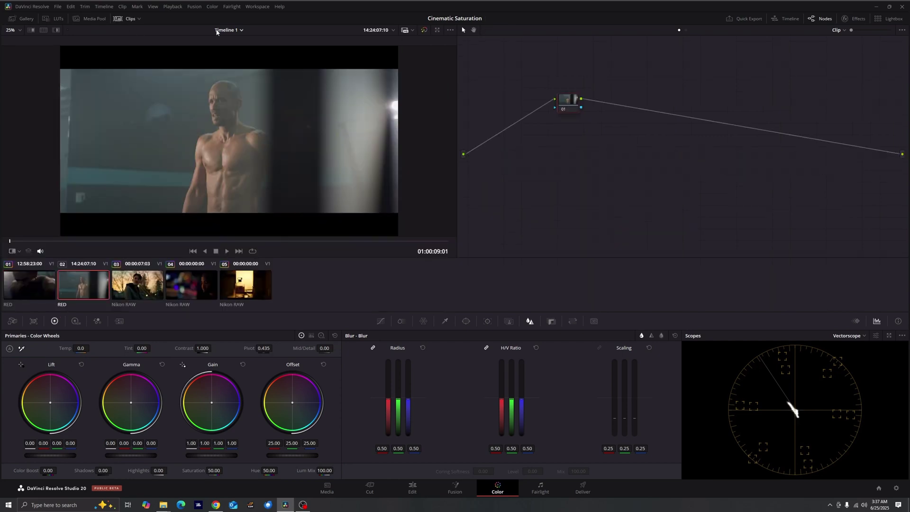
# Apply the grade from one clip prior to clip 02 and play through to check it.
pyautogui.click(211, 7)
pyautogui.click(266, 98)
pyautogui.click(213, 7)
pyautogui.click(461, 98)
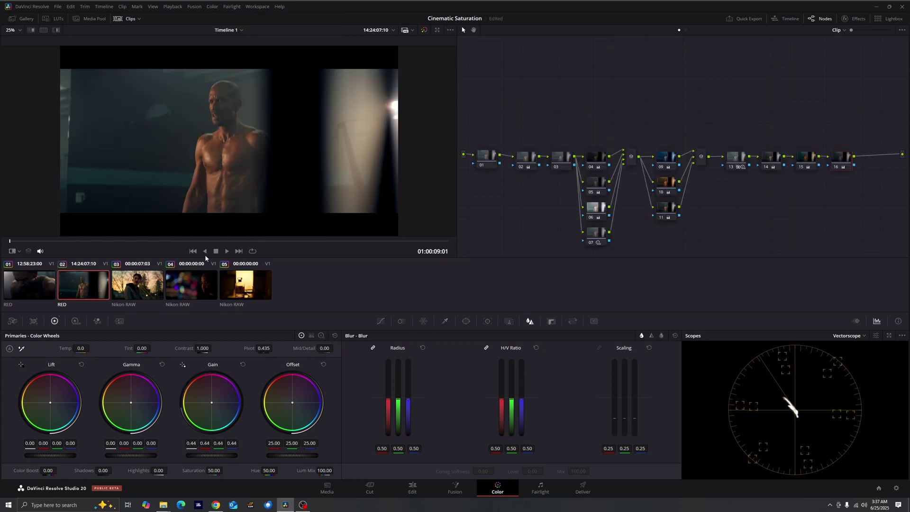
pyautogui.moveTo(254, 241); pyautogui.dragTo(394, 242)
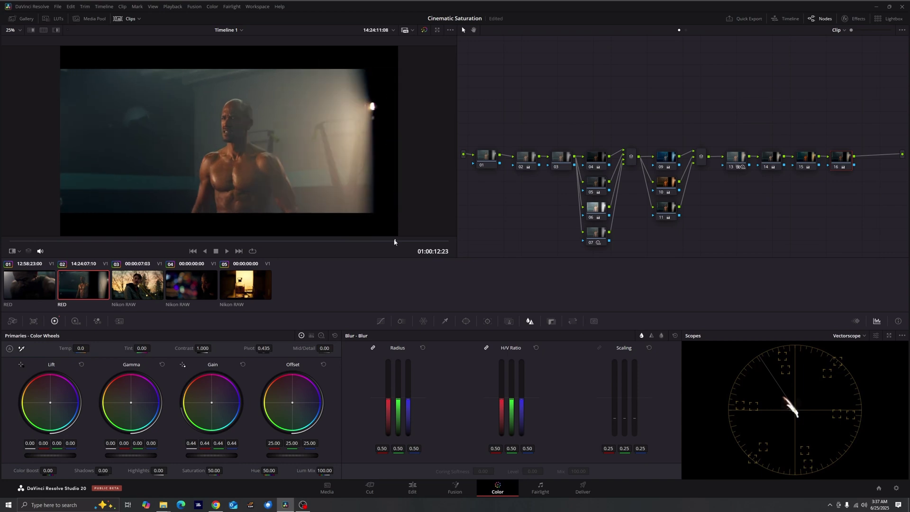
# Deepen node 04's lift, nudge node 10's midtone blue, and lower node 16's gain to 0.36.
pyautogui.click(607, 179)
pyautogui.click(363, 241)
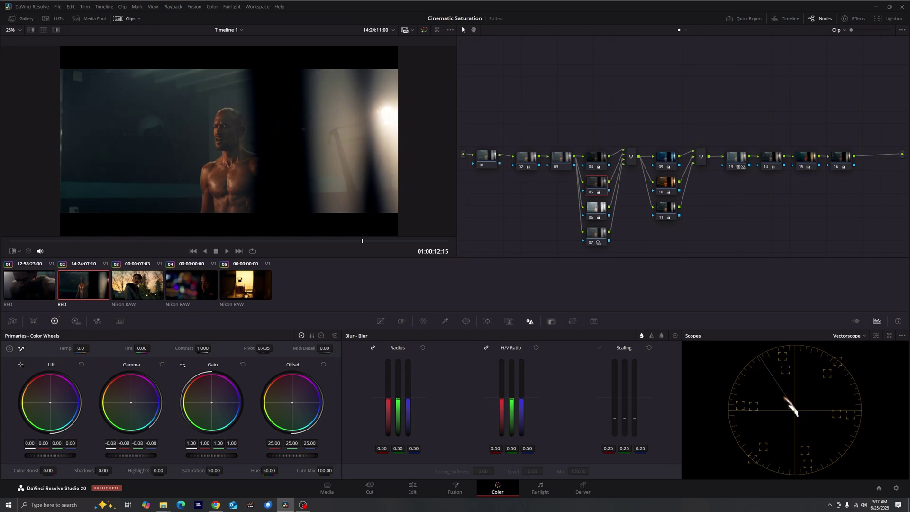
pyautogui.click(590, 159)
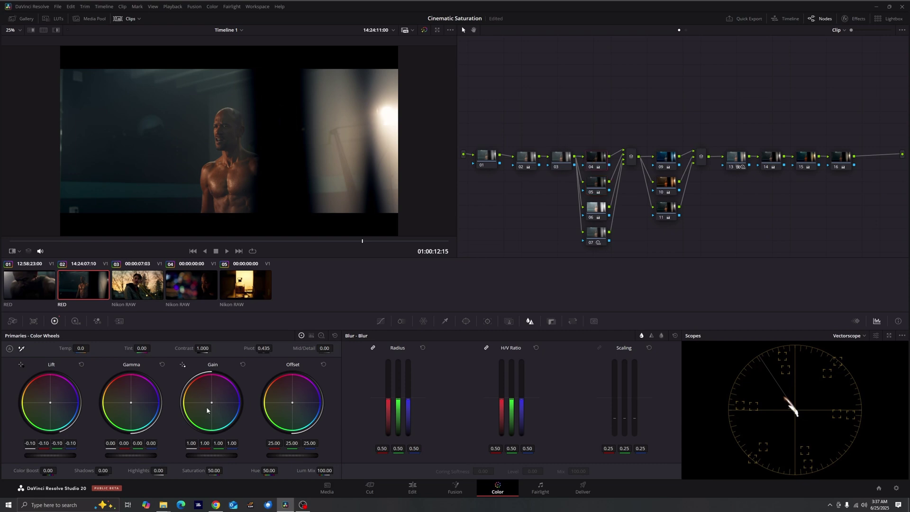
pyautogui.moveTo(54, 455); pyautogui.dragTo(50, 455)
pyautogui.click(666, 185)
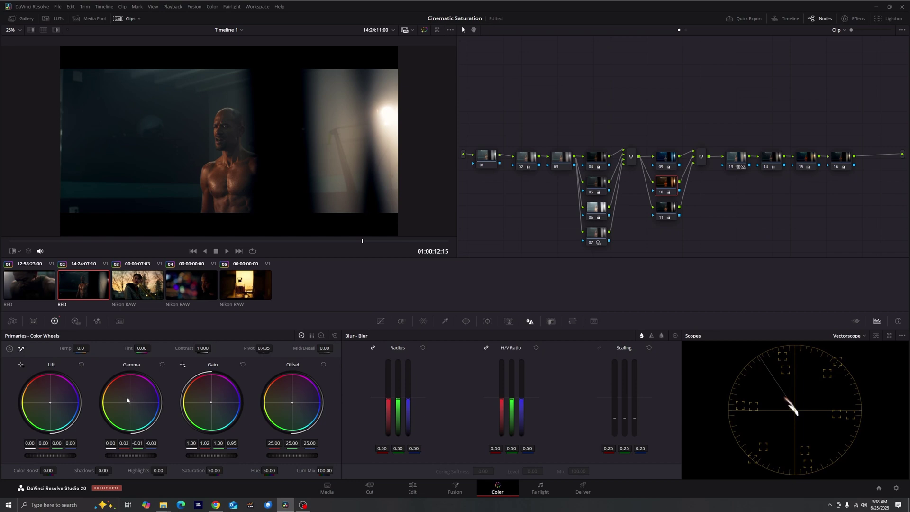
pyautogui.moveTo(128, 400); pyautogui.dragTo(129, 400)
pyautogui.click(831, 154)
pyautogui.moveTo(212, 455); pyautogui.dragTo(199, 455)
pyautogui.moveTo(382, 244); pyautogui.dragTo(301, 256)
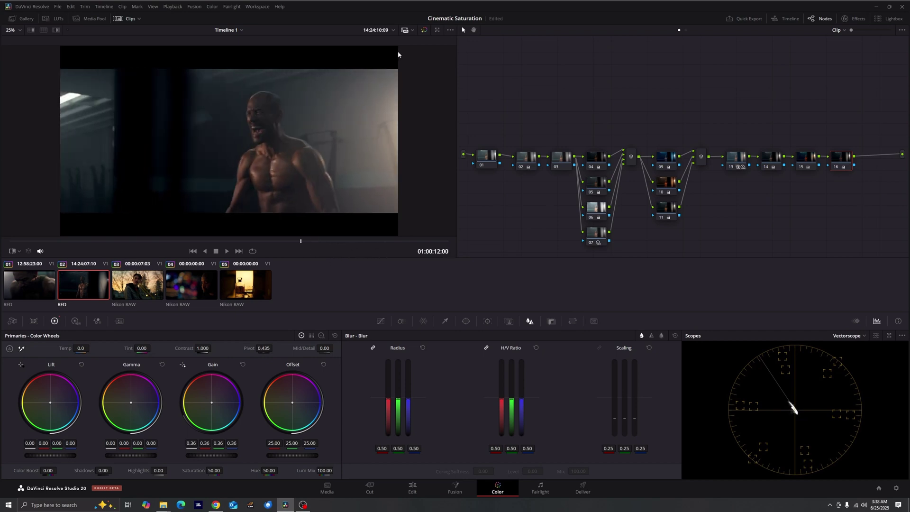
# Compare against the ungraded image, then merge nodes 14–16 into one compound node.
pyautogui.click(426, 30)
pyautogui.click(427, 31)
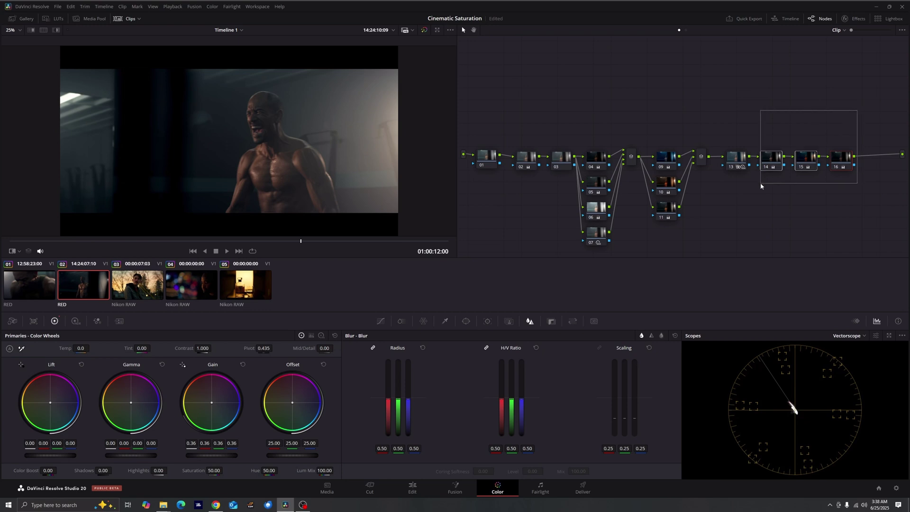
pyautogui.rightClick(798, 182)
pyautogui.moveTo(859, 115); pyautogui.dragTo(761, 183)
pyautogui.rightClick(775, 161)
pyautogui.click(808, 279)
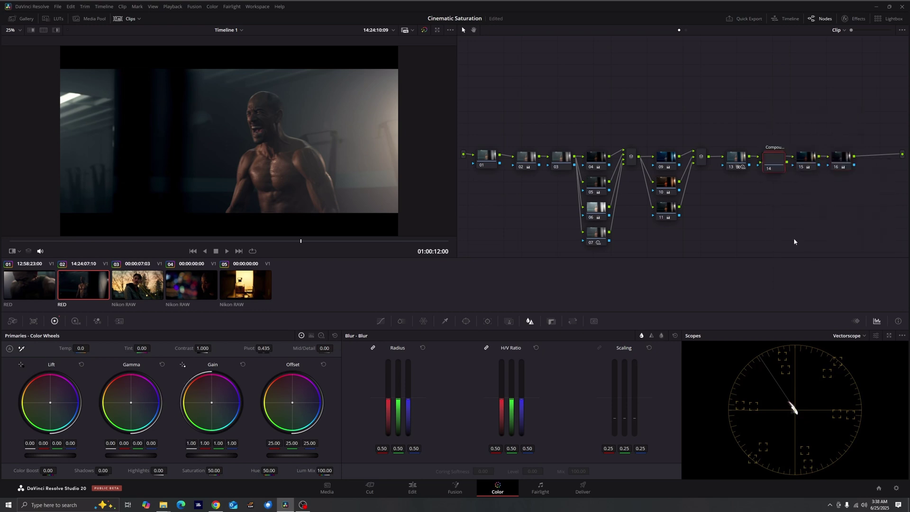
# Disable and re-enable the compound node to compare, then play forward to review.
pyautogui.click(768, 172)
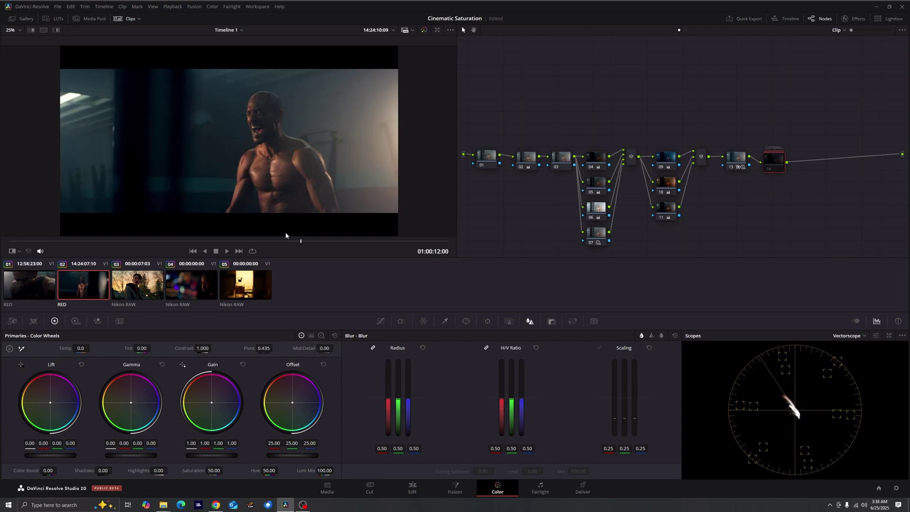
pyautogui.click(769, 170)
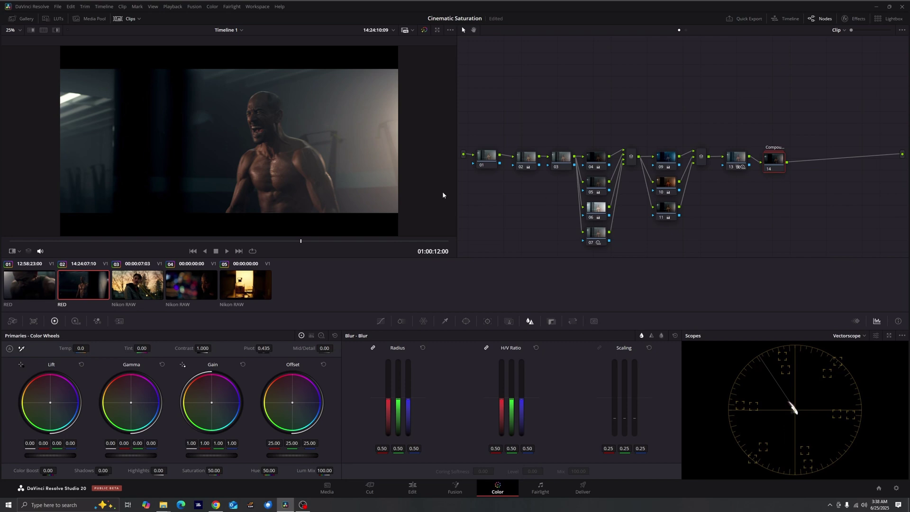
pyautogui.moveTo(279, 239); pyautogui.dragTo(269, 265)
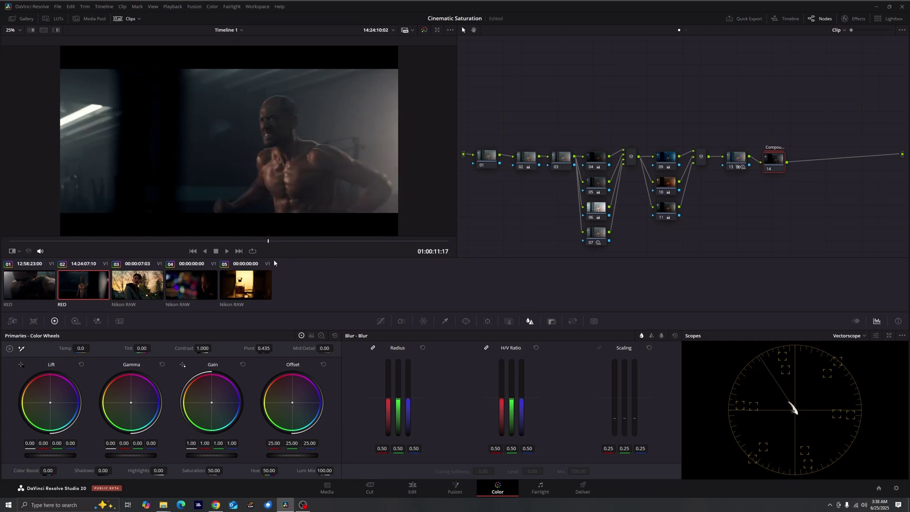